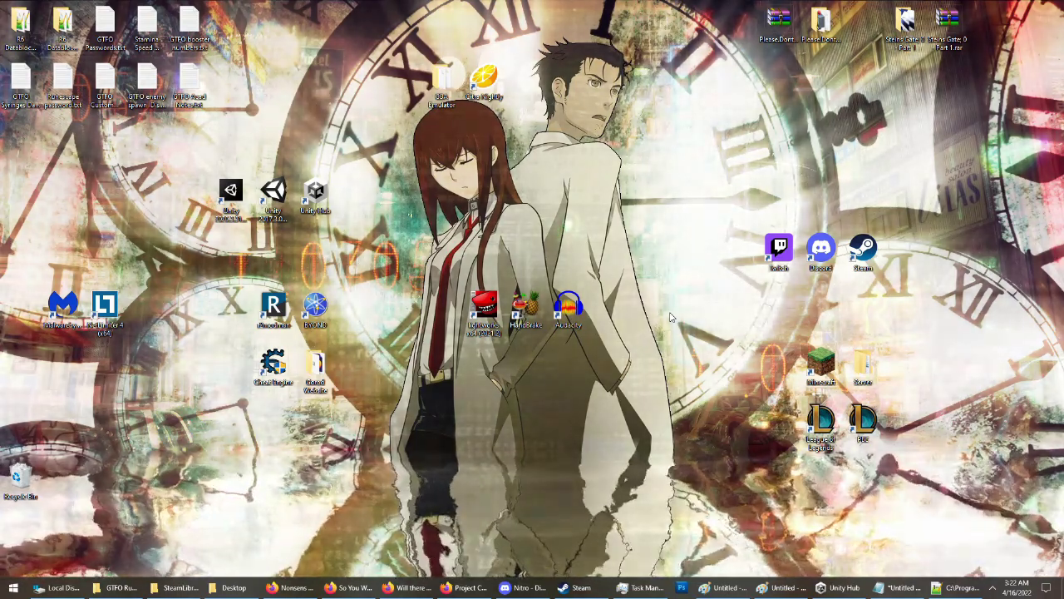
Open the GTFO Rundowns folder on the external drive and review the rundown archives stored there.
left_click(117, 586)
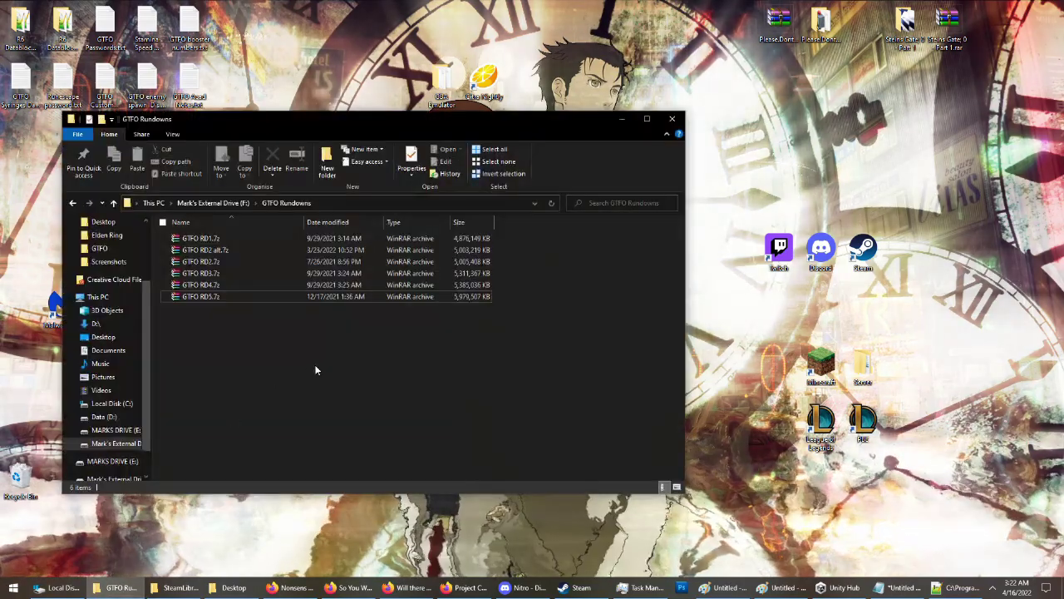
left_click_drag(309, 342, 208, 233)
left_click(237, 333)
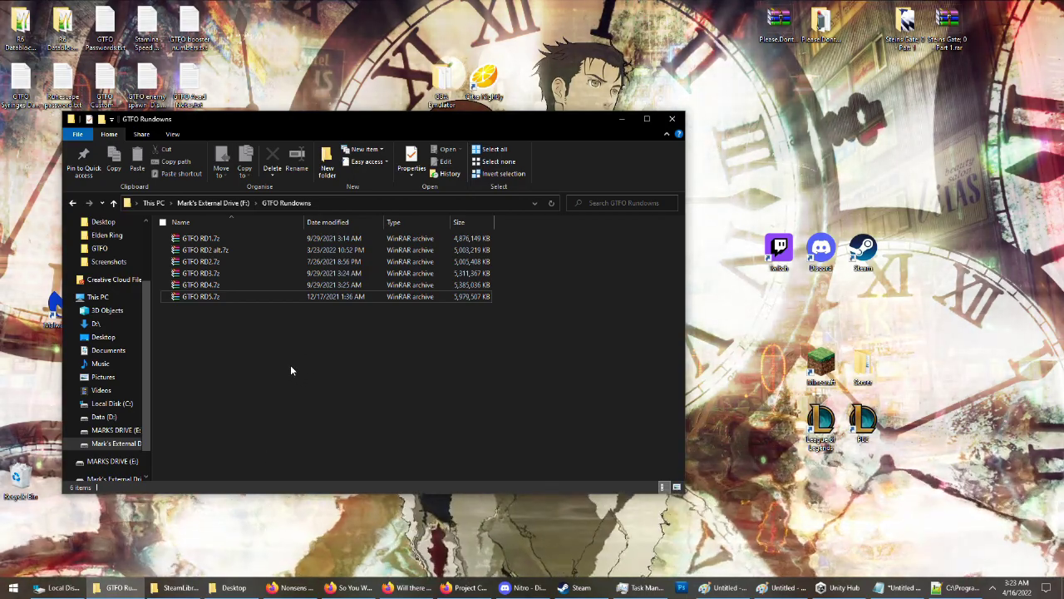
left_click(252, 285)
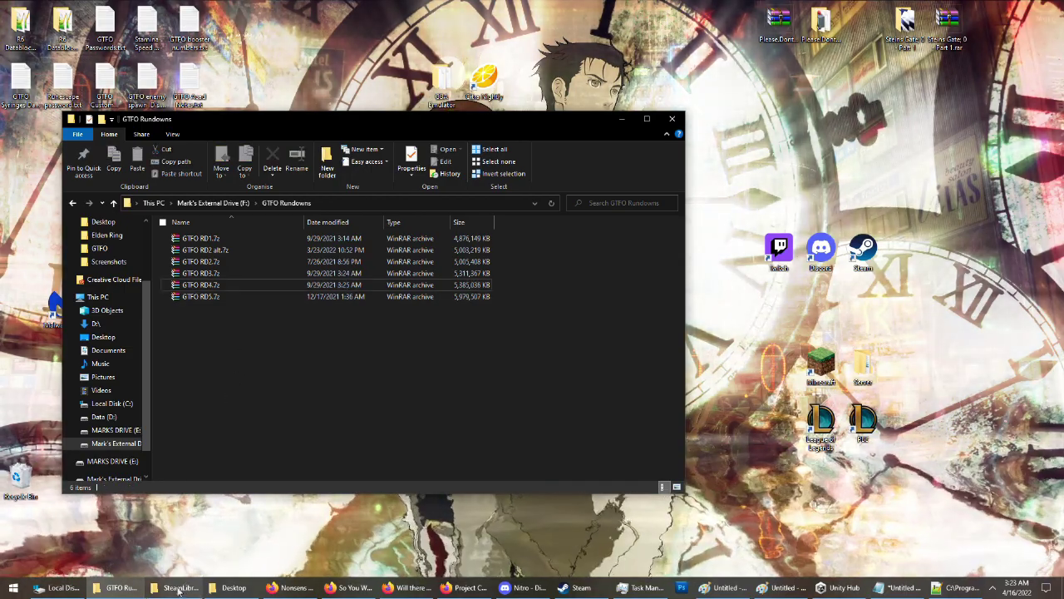
Show the alternative game location on D: by opening SteamLibrary\steamapps\common, and return to the SteamLibrary folder.
left_click(172, 516)
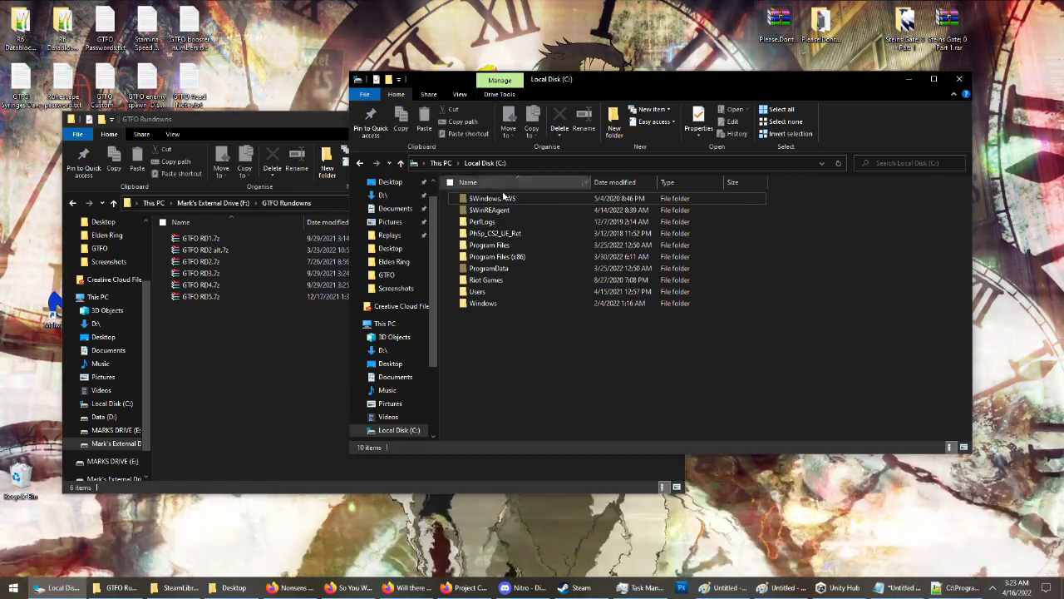
left_click(169, 588)
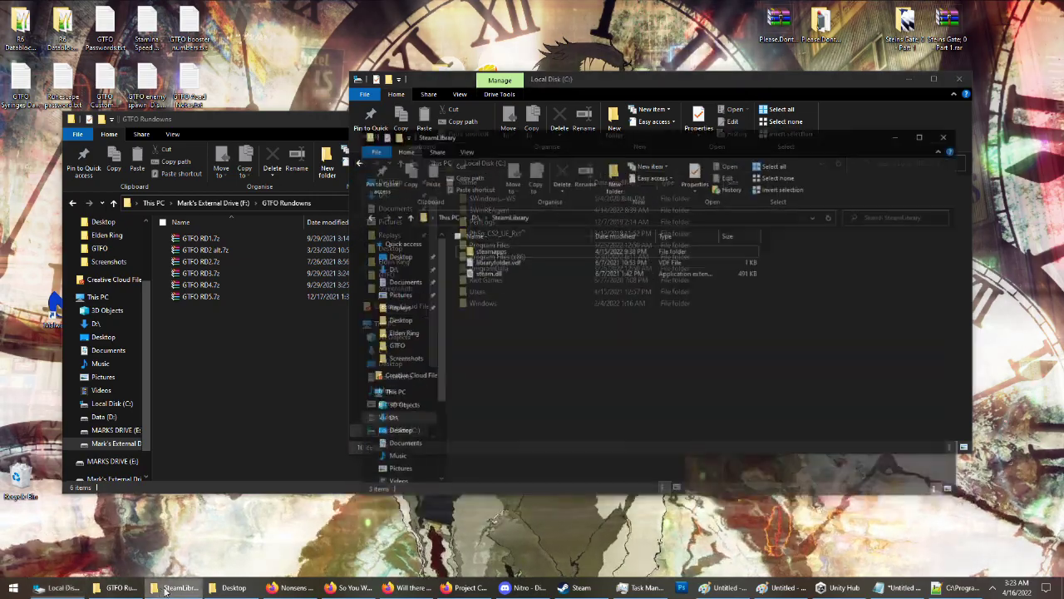
double_click(515, 220)
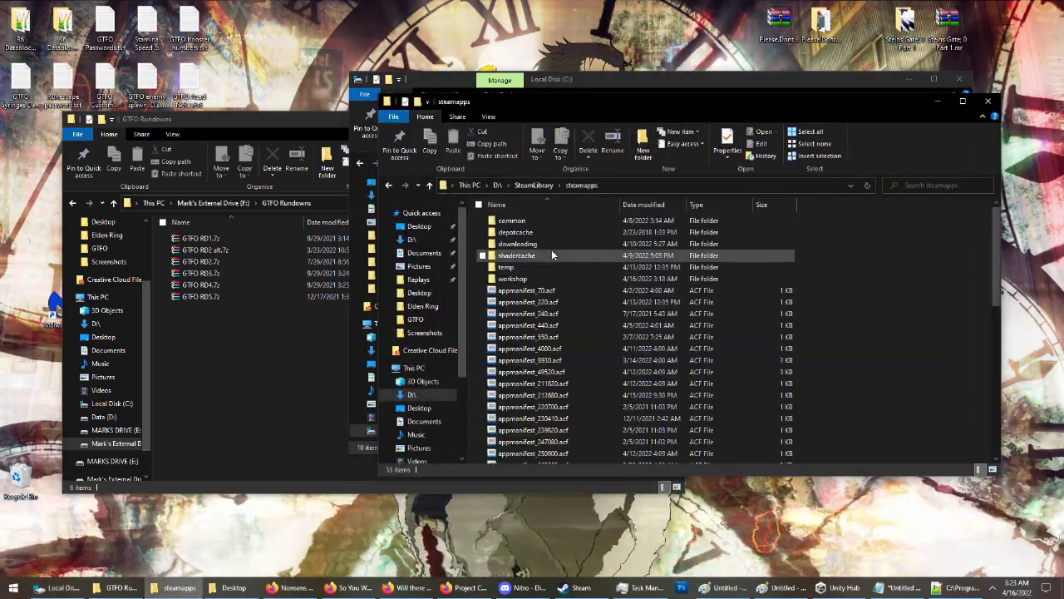
double_click(512, 220)
left_click_drag(601, 116, 632, 144)
key("alt+Up")
key("alt+Up")
Open the Steam games folder at C:\Program Files (x86)\Steam\steamapps\common.
left_click(565, 80)
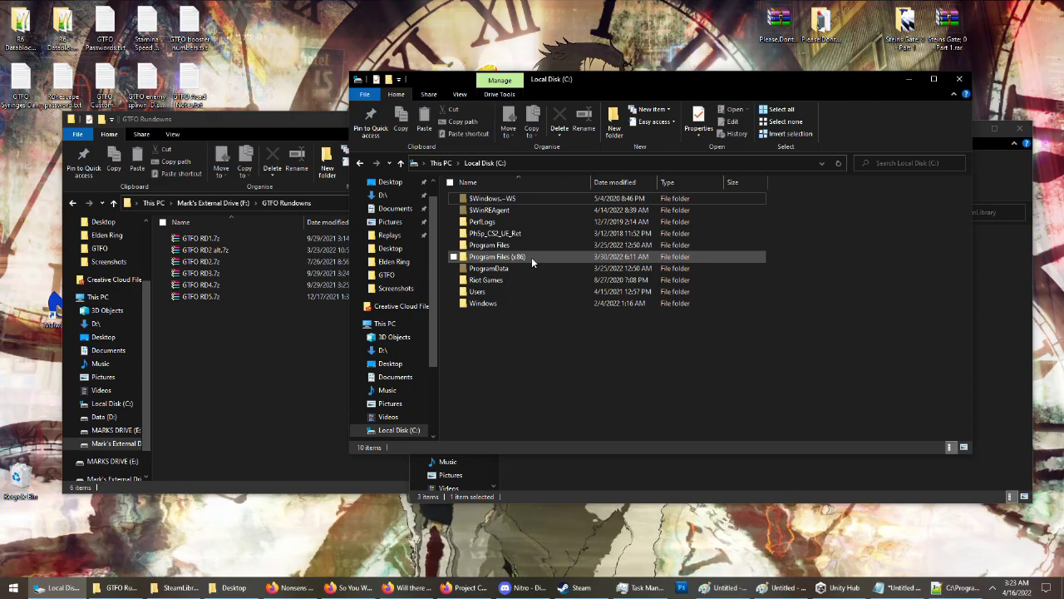
double_click(531, 257)
scroll(530, 302, "down", 7)
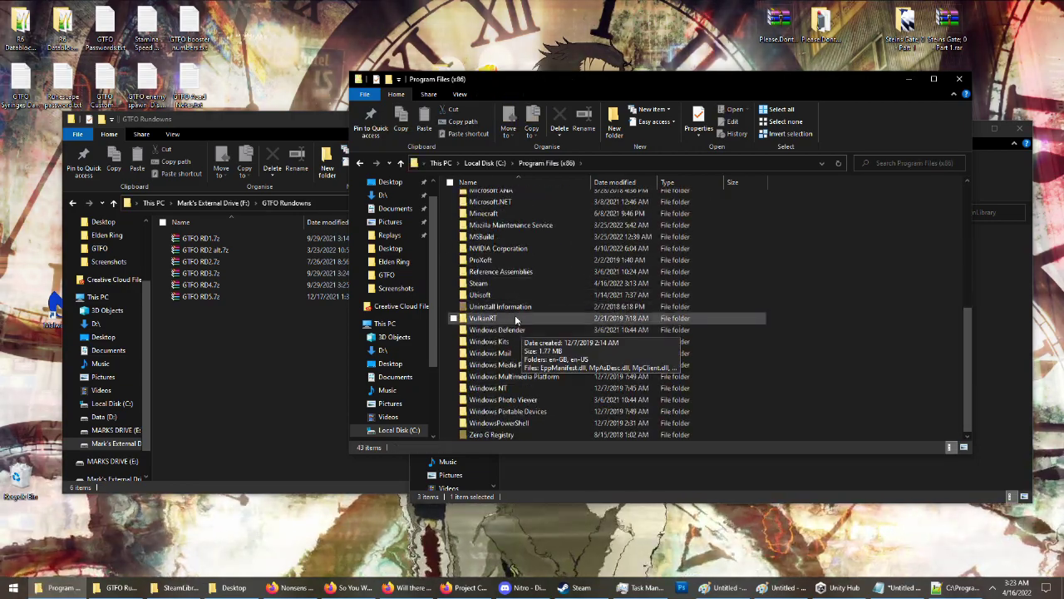
left_click(501, 285)
double_click(501, 285)
scroll(512, 278, "down", 2)
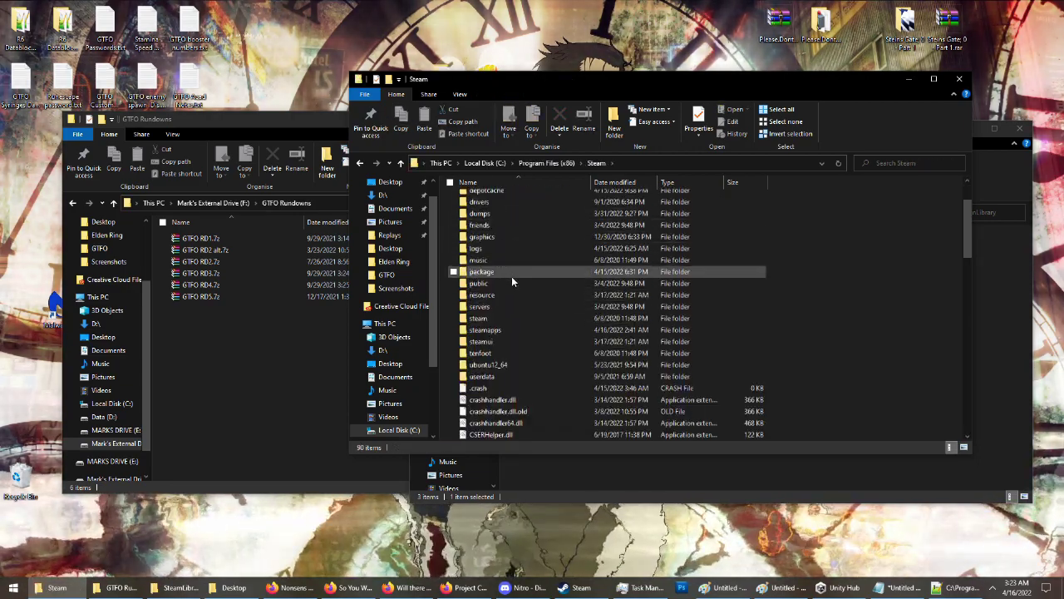
double_click(514, 330)
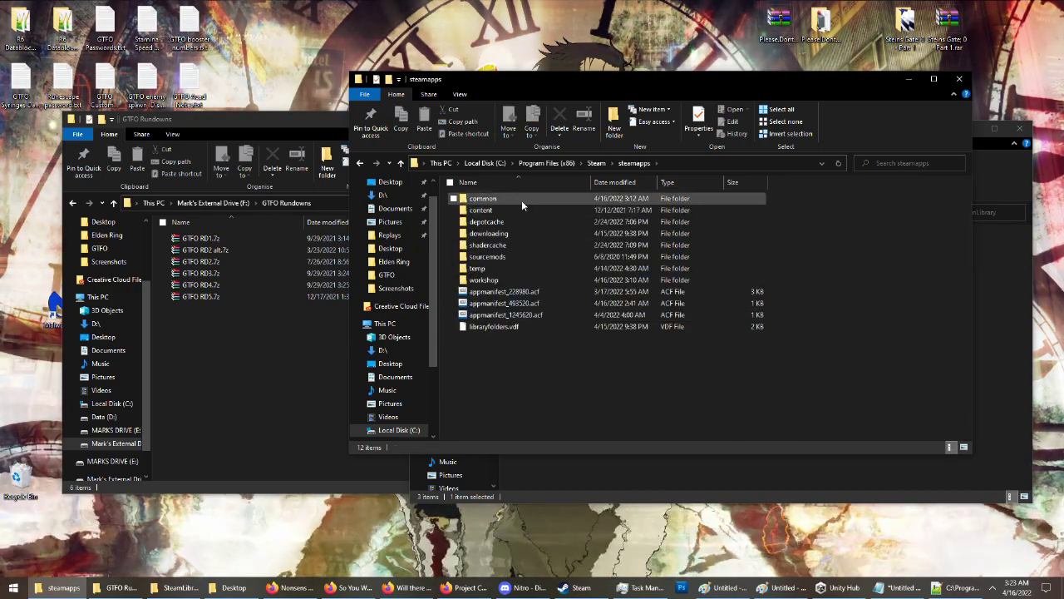
double_click(521, 200)
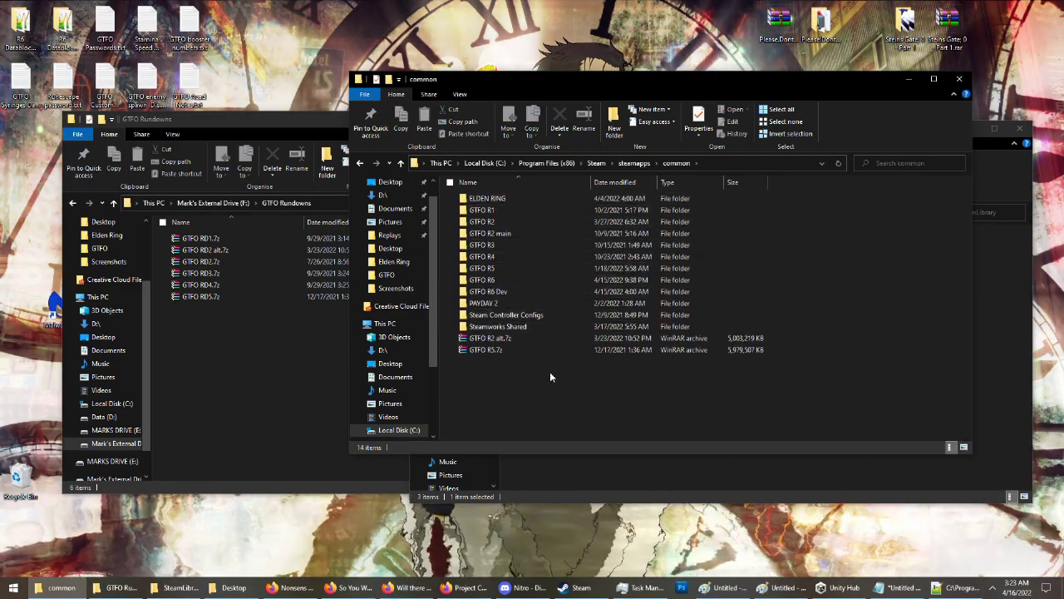
Compare the GTFO rundown folders in common with the archives in GTFO Rundowns, and minimize the GTFO Rundowns window.
left_click(499, 233)
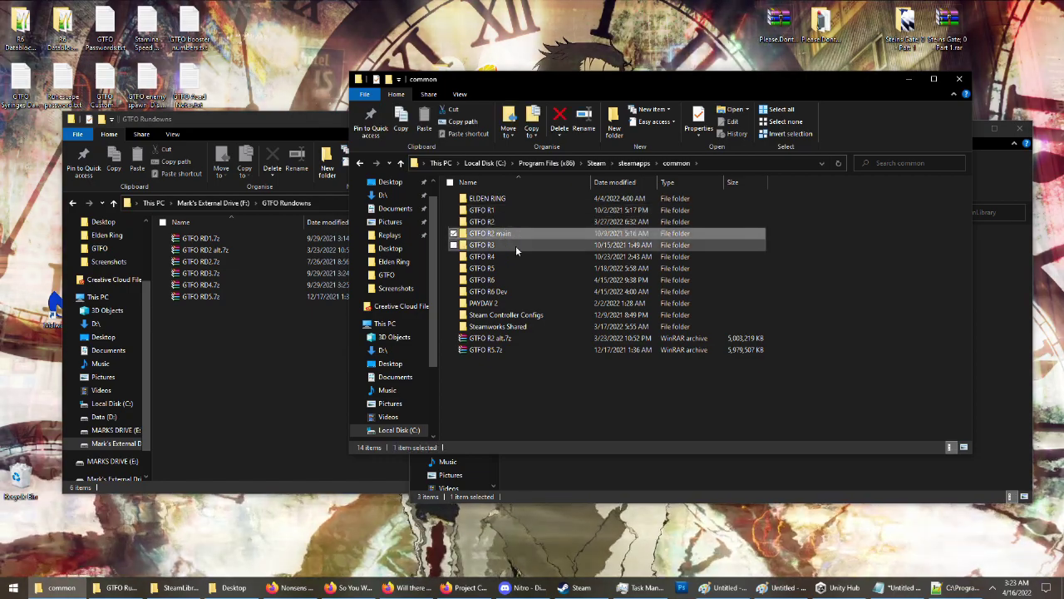
left_click(533, 392)
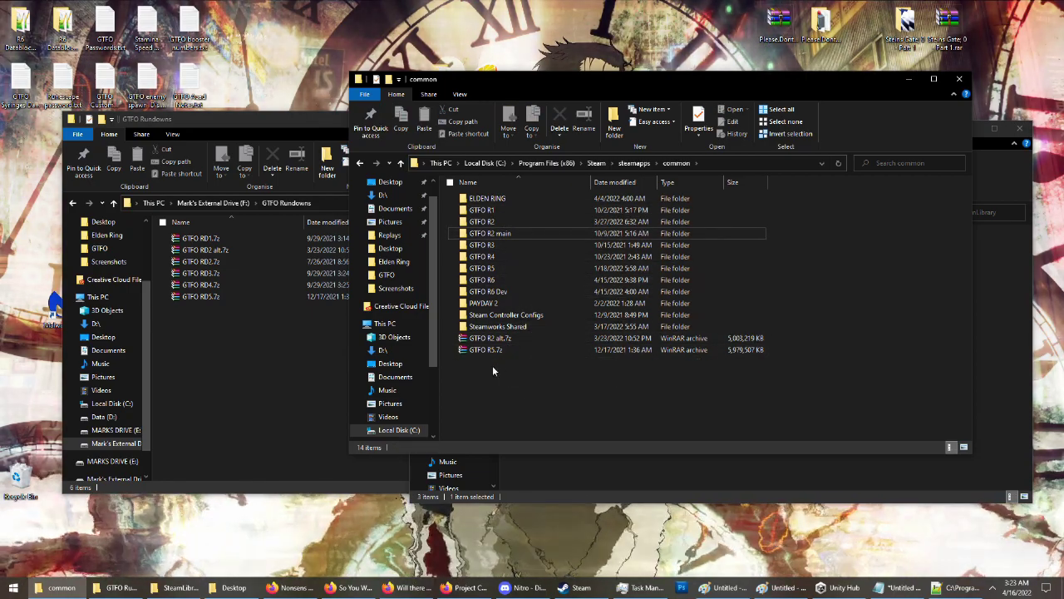
left_click(269, 339)
left_click(178, 240)
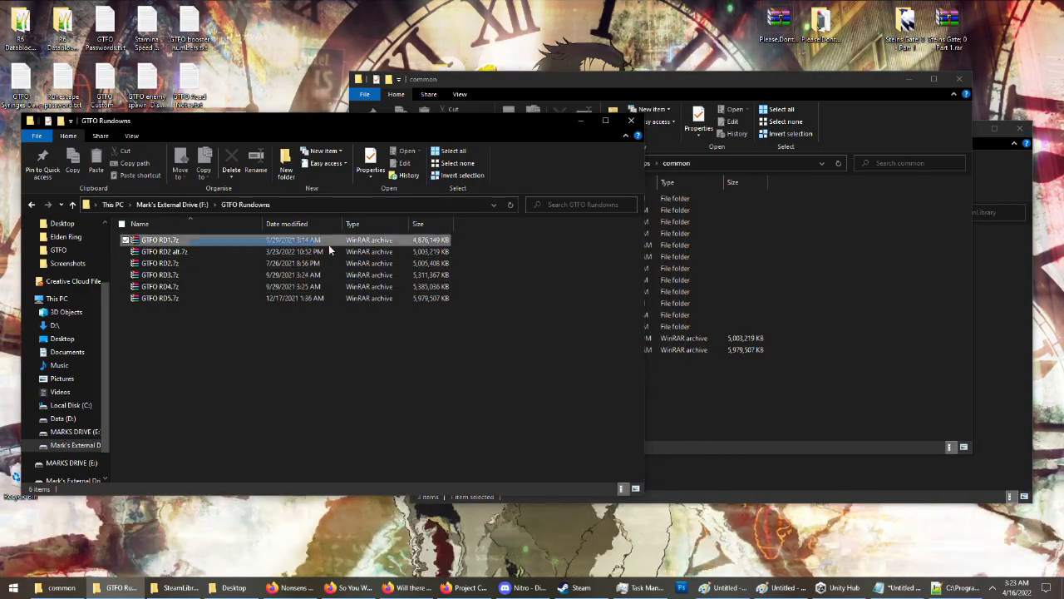
left_click_drag(180, 241, 180, 243)
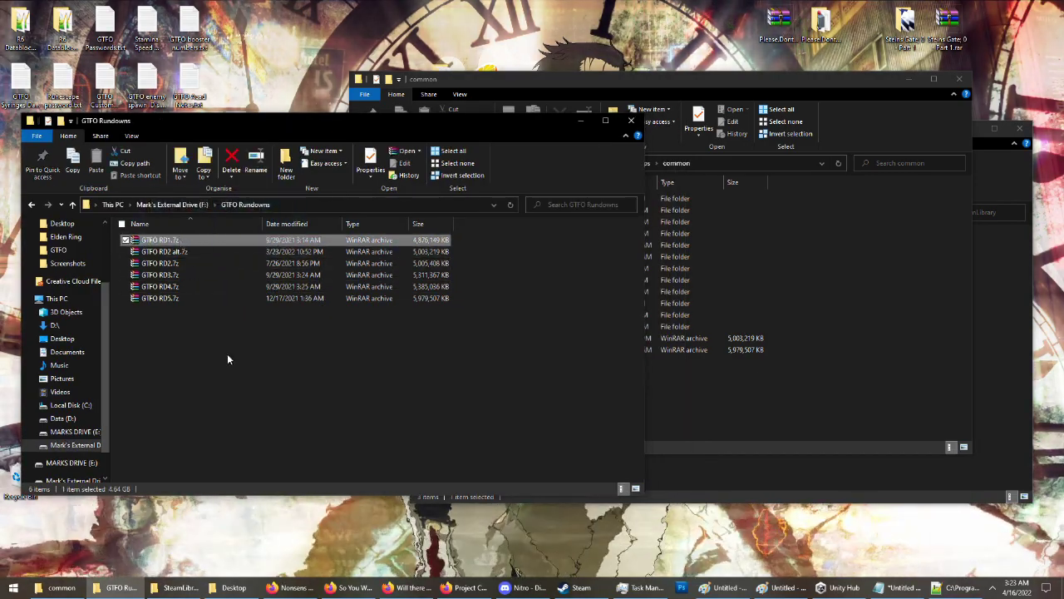
left_click(580, 122)
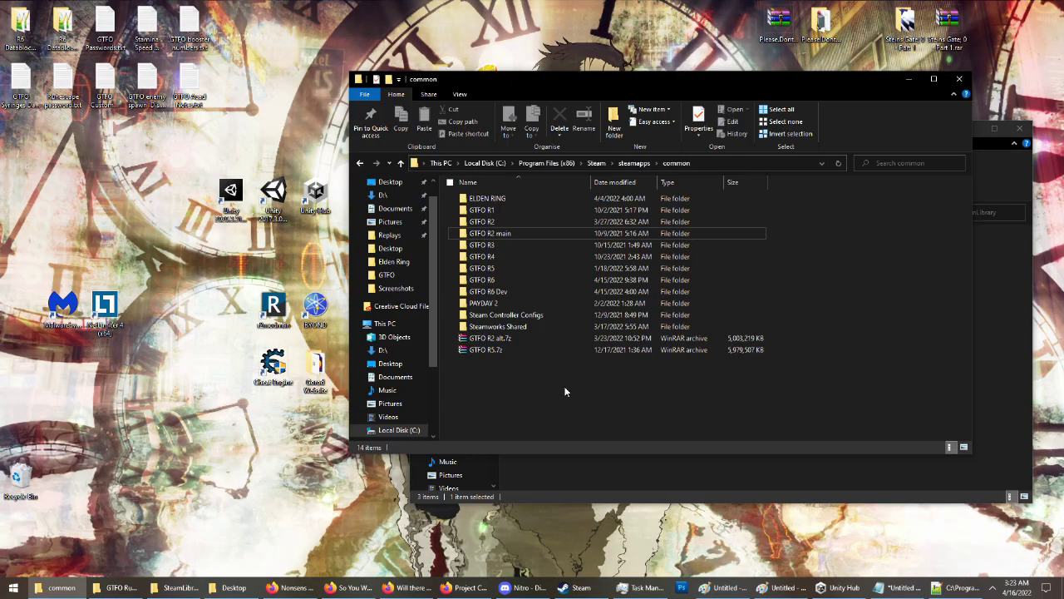
View the extraction options available for the GTFO R5.7z archive in common and dismiss them.
left_click(514, 350)
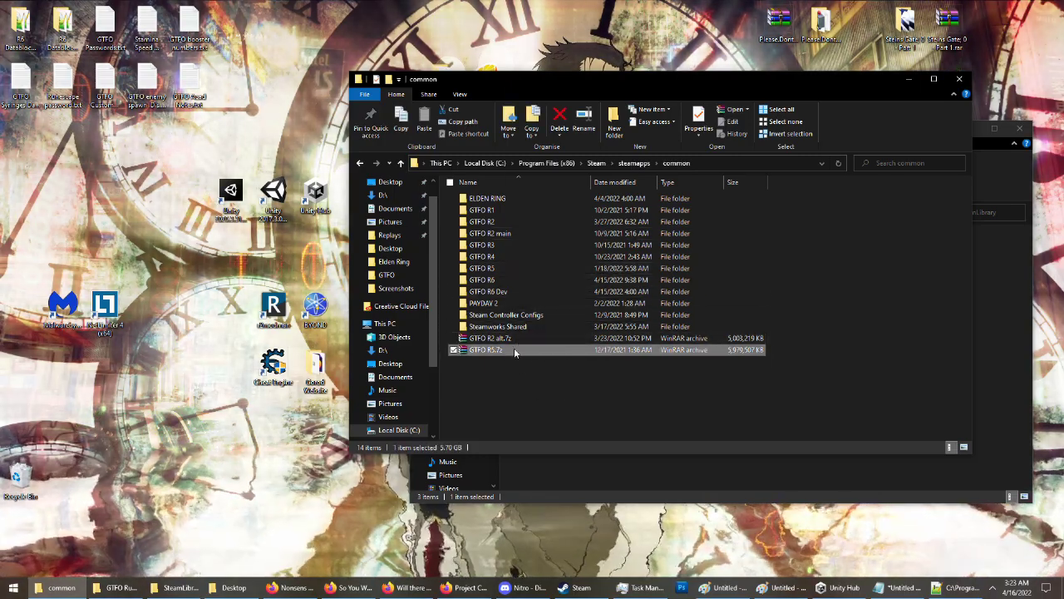
right_click(514, 350)
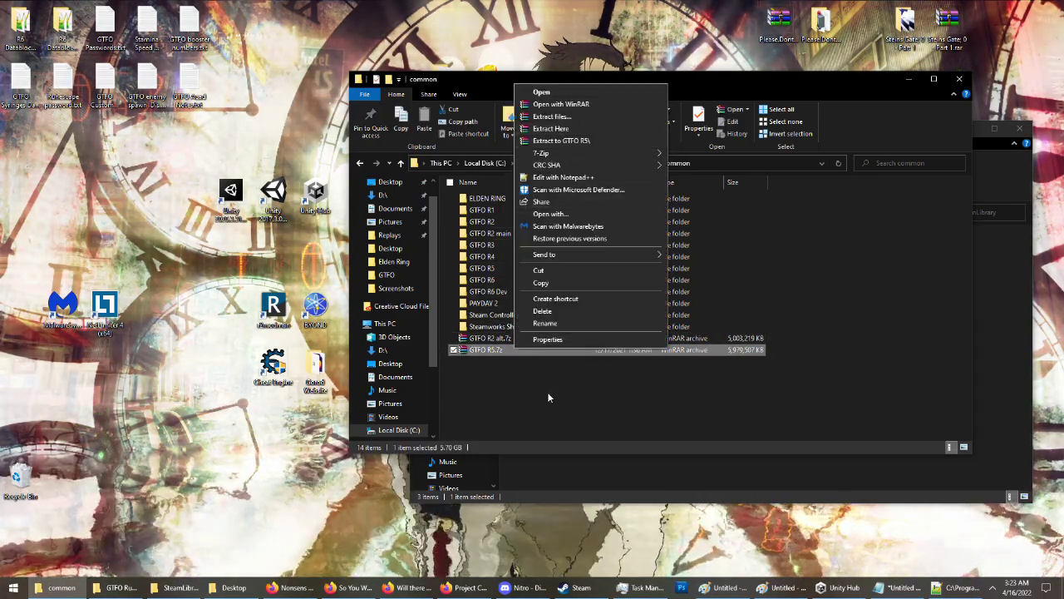
left_click(547, 397)
left_click(547, 397)
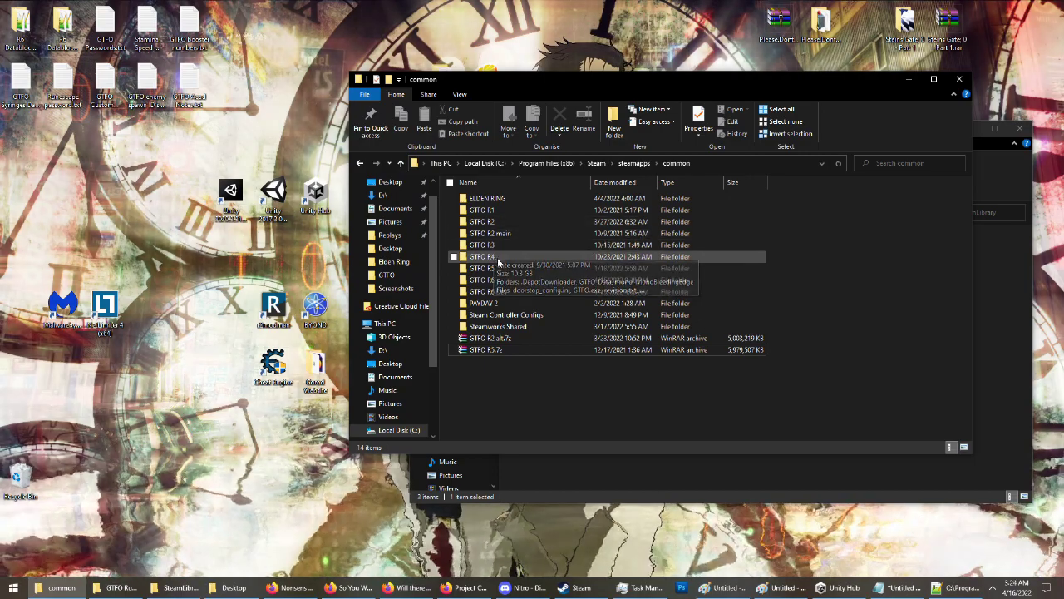
Rename the GTFO R4 folder in common as GTFO.
left_click(507, 256)
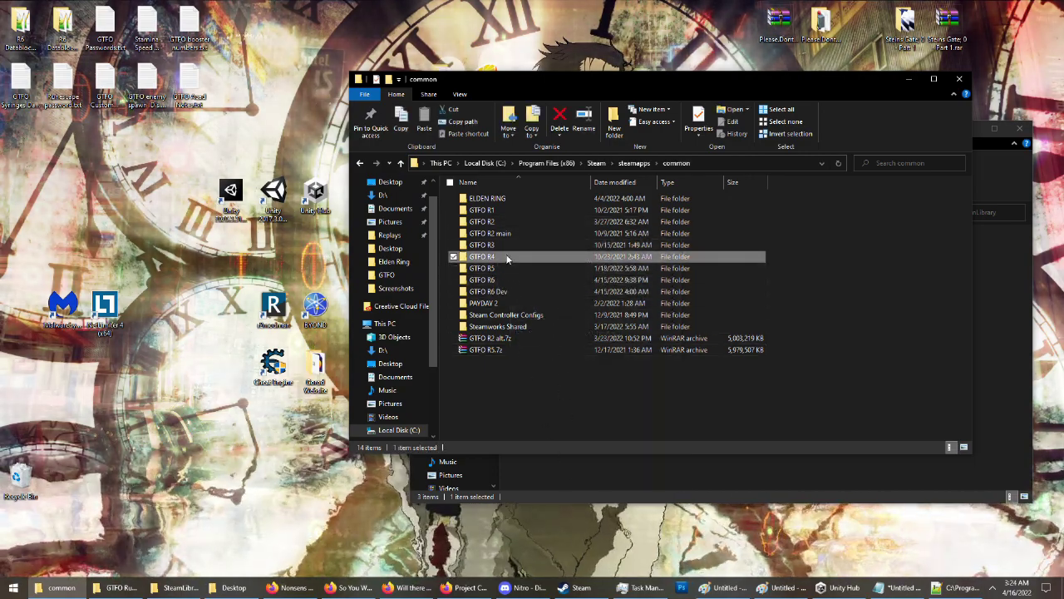
right_click(514, 256)
left_click(549, 559)
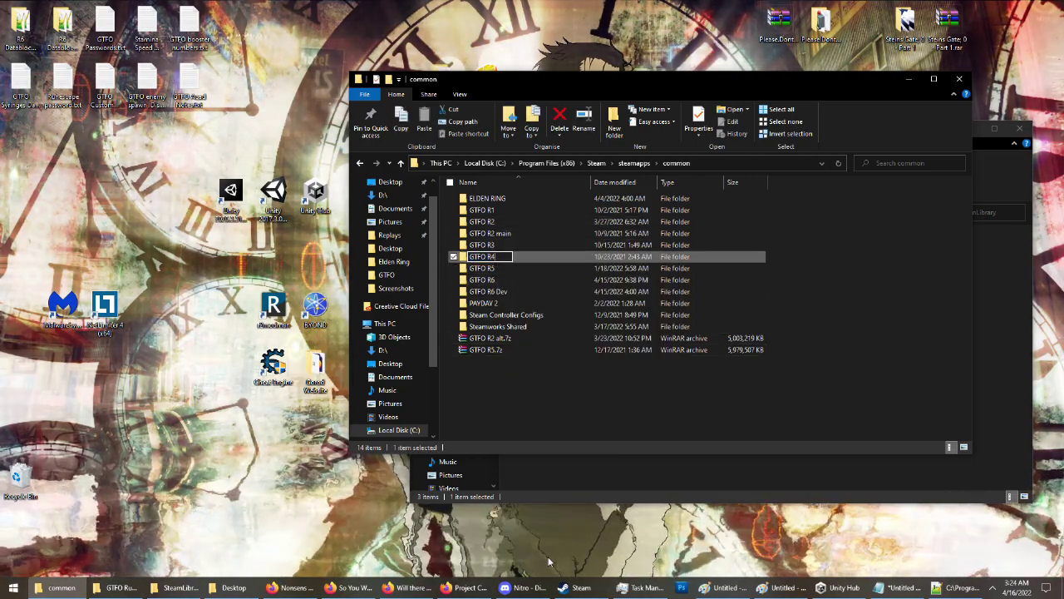
key("BackSpace")
key("BackSpace")
left_click(524, 420)
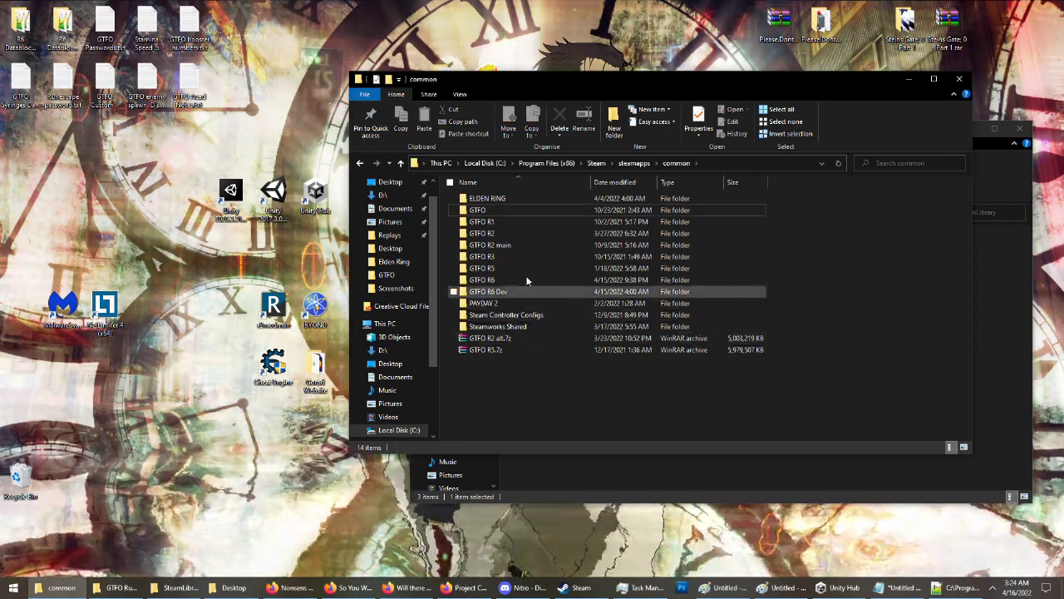
Rename the GTFO folder back as GTFO R4 and clear the selection in common.
right_click(512, 211)
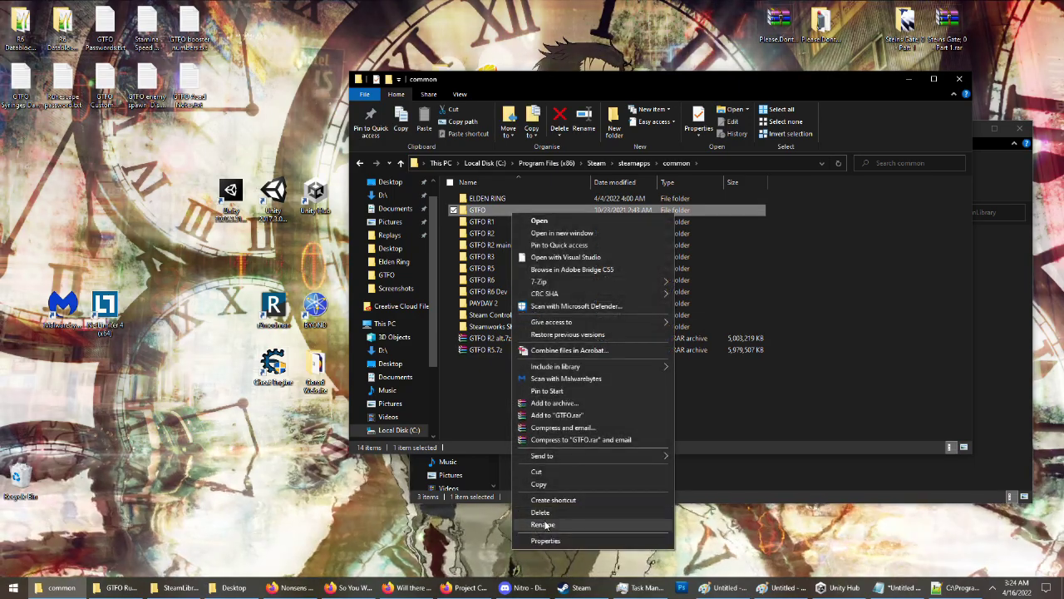
left_click(543, 524)
type("R4")
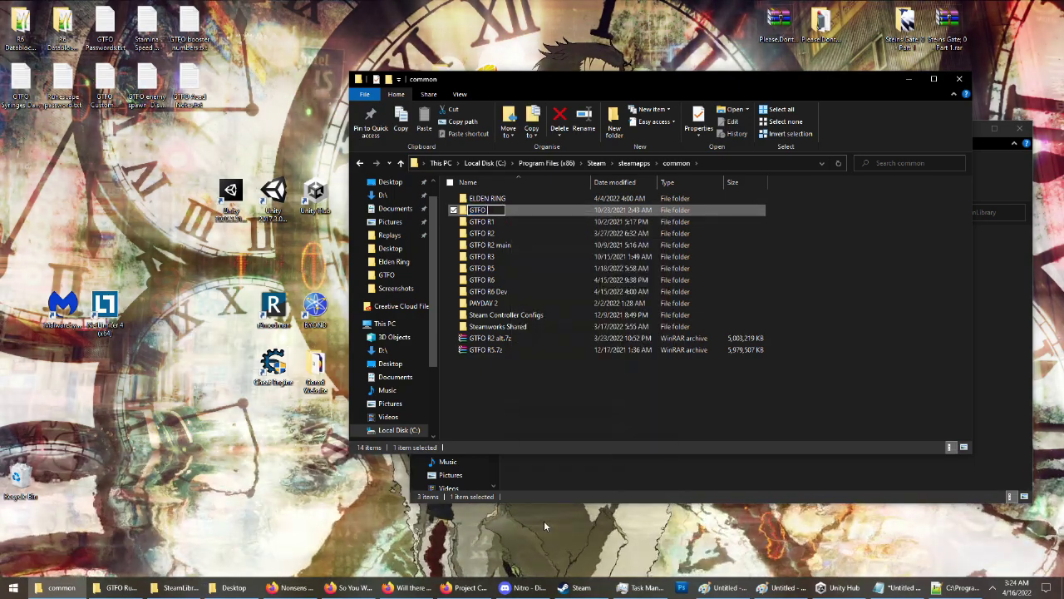
left_click(525, 390)
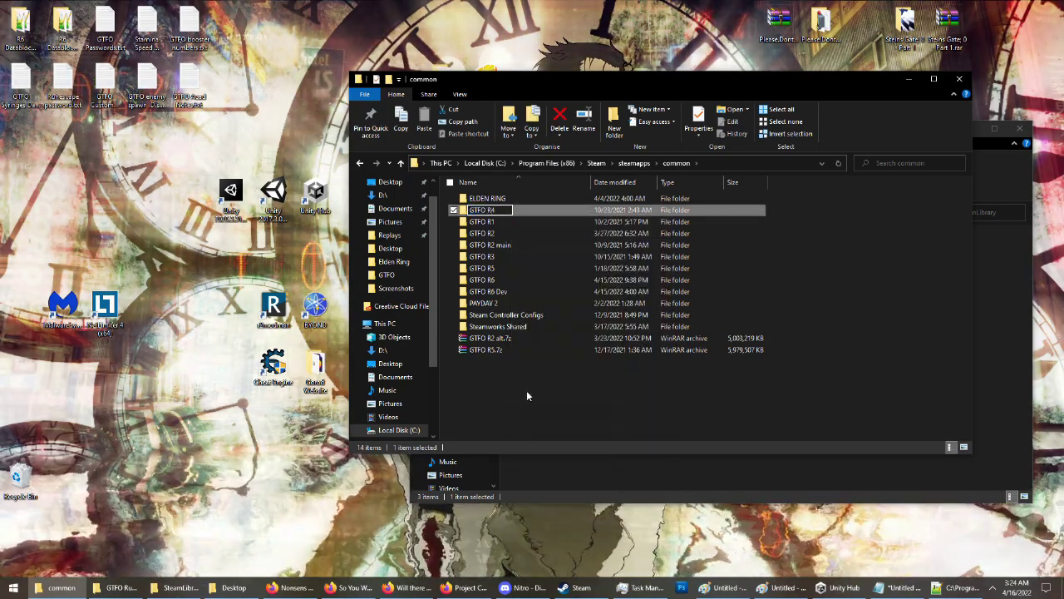
left_click_drag(525, 314, 526, 203)
left_click(534, 424)
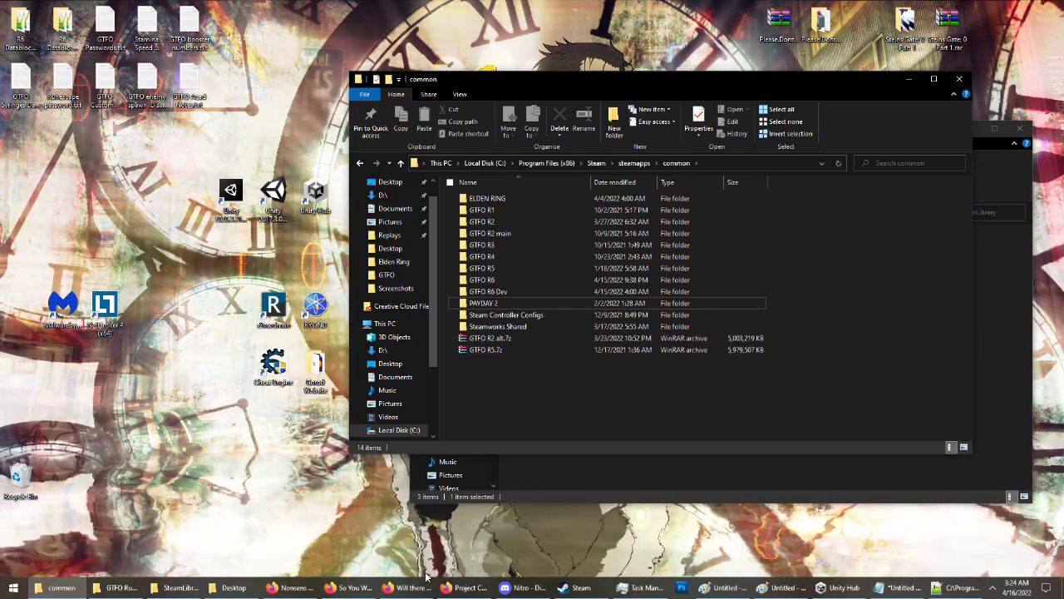
Switch to Firefox and read the Reddit guide on how to download older versions of a game on Steam.
left_click(465, 588)
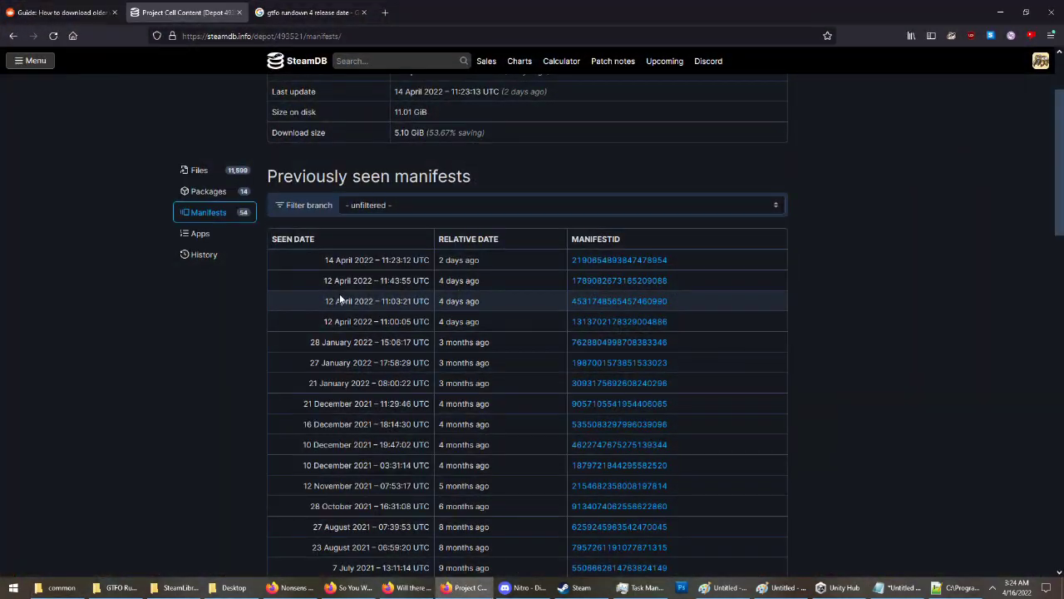
scroll(279, 281, "up", 2)
left_click(368, 62)
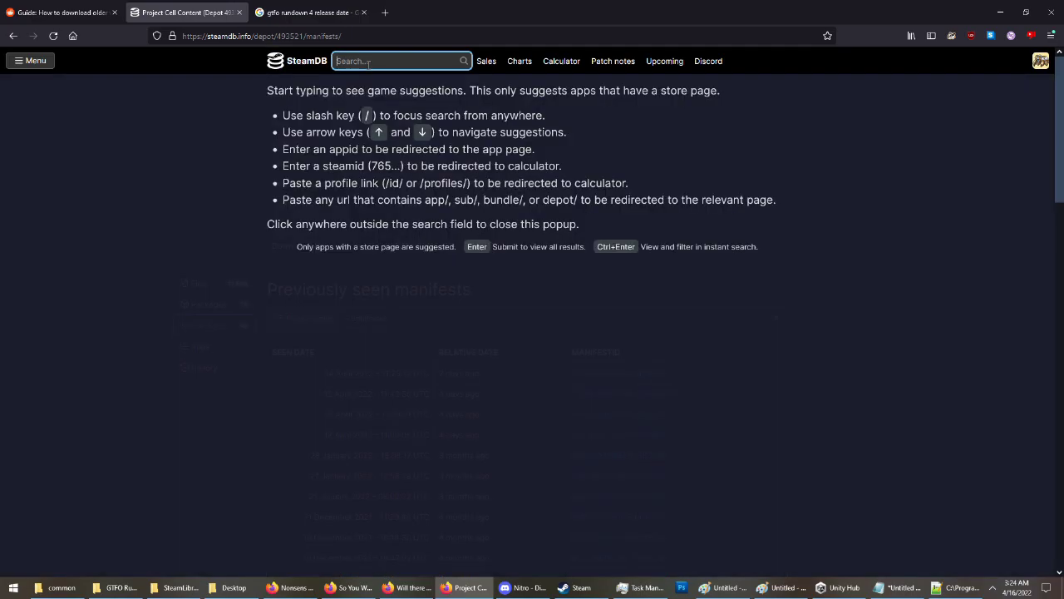
left_click(70, 10)
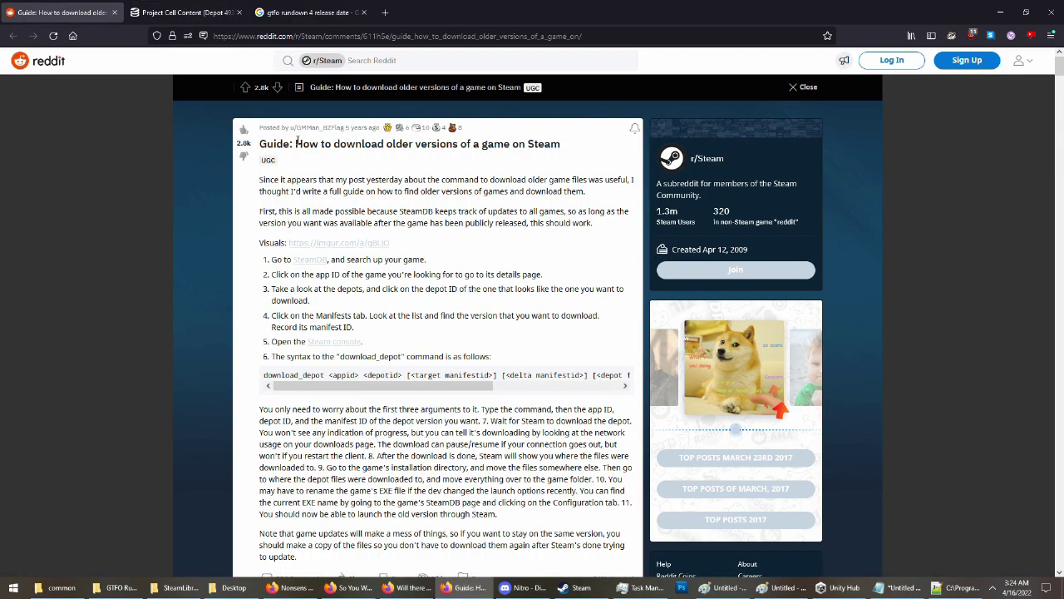
left_click_drag(260, 146, 489, 160)
scroll(260, 209, "down", 1)
scroll(260, 210, "up", 1)
Search SteamDB for gtfo, open the GTFO app page and locate its App ID.
left_click(180, 10)
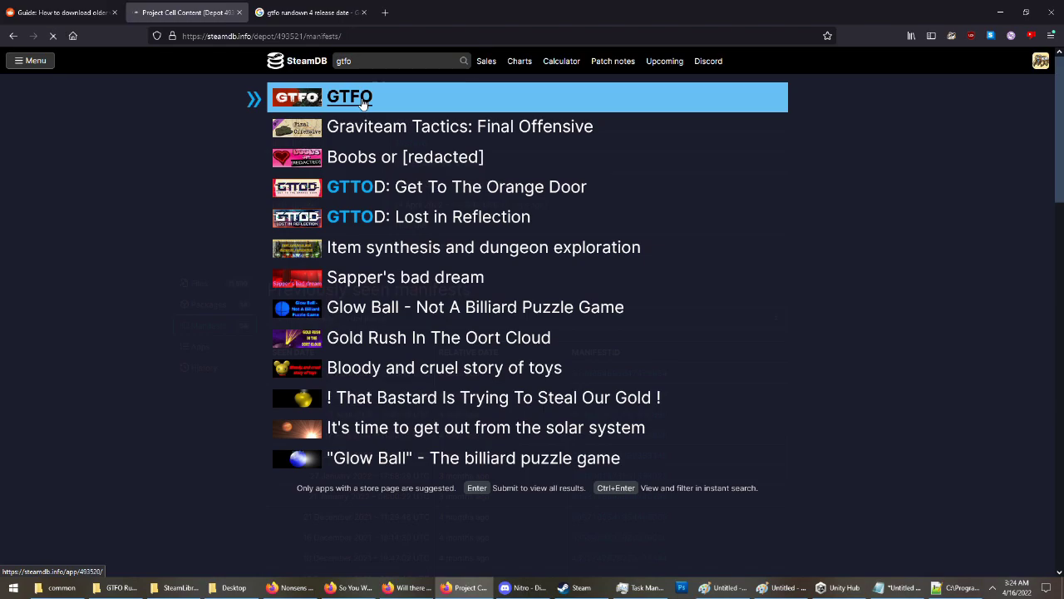
left_click(362, 100)
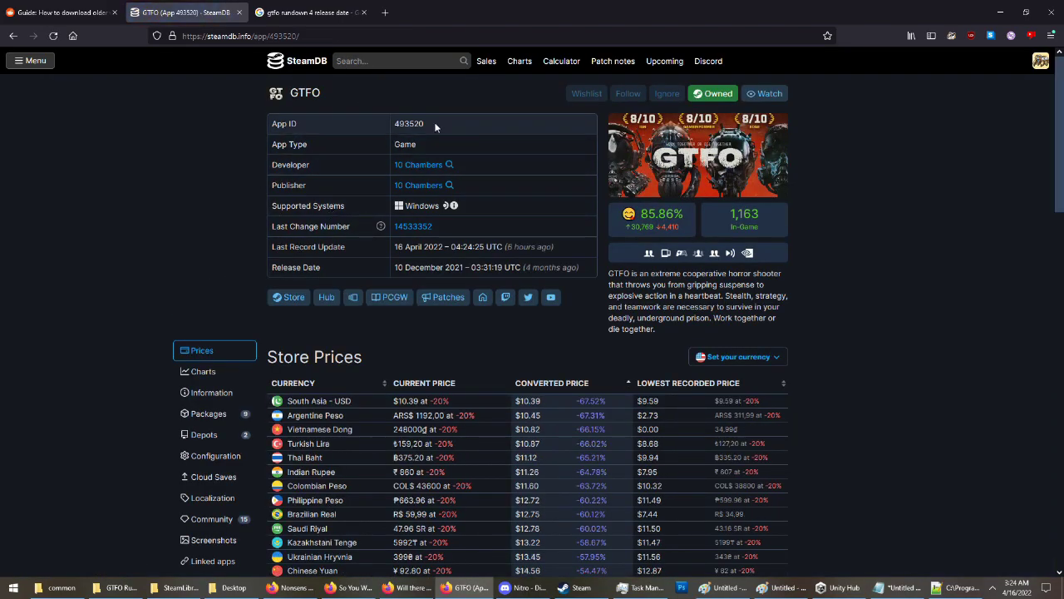
double_click(437, 122)
left_click(236, 269)
Open GTFO's depots list and highlight the ID of the Project Cell Content depot.
scroll(237, 257, "down", 3)
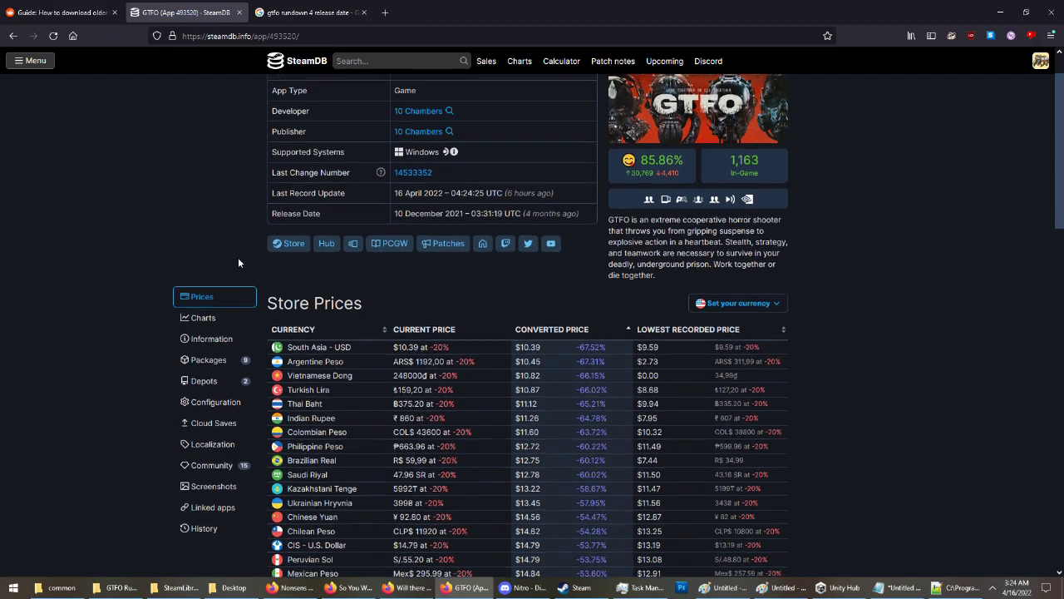
scroll(257, 243, "up", 3)
scroll(258, 265, "down", 1)
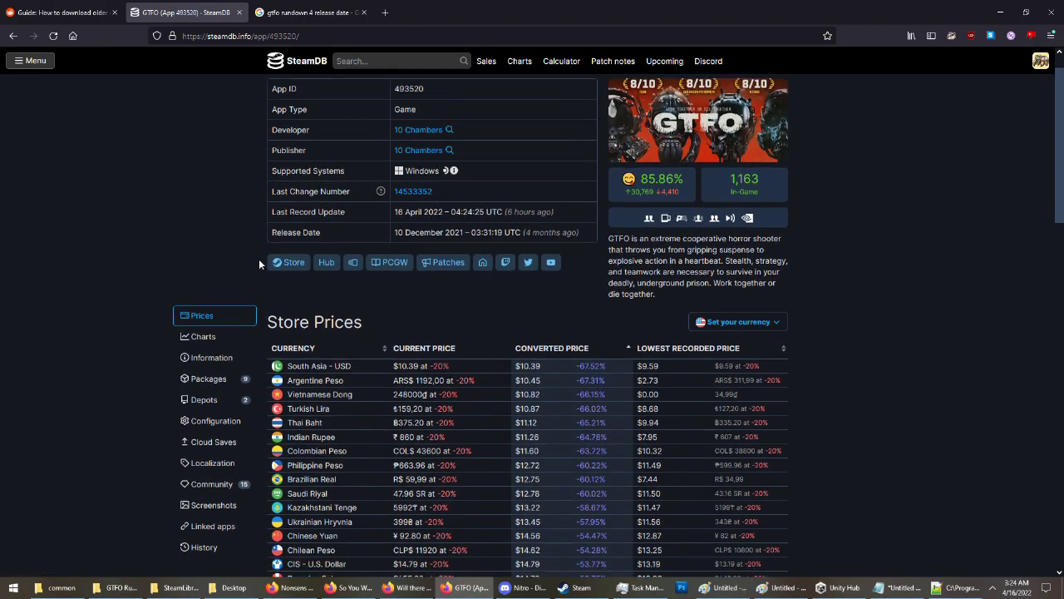
left_click(230, 380)
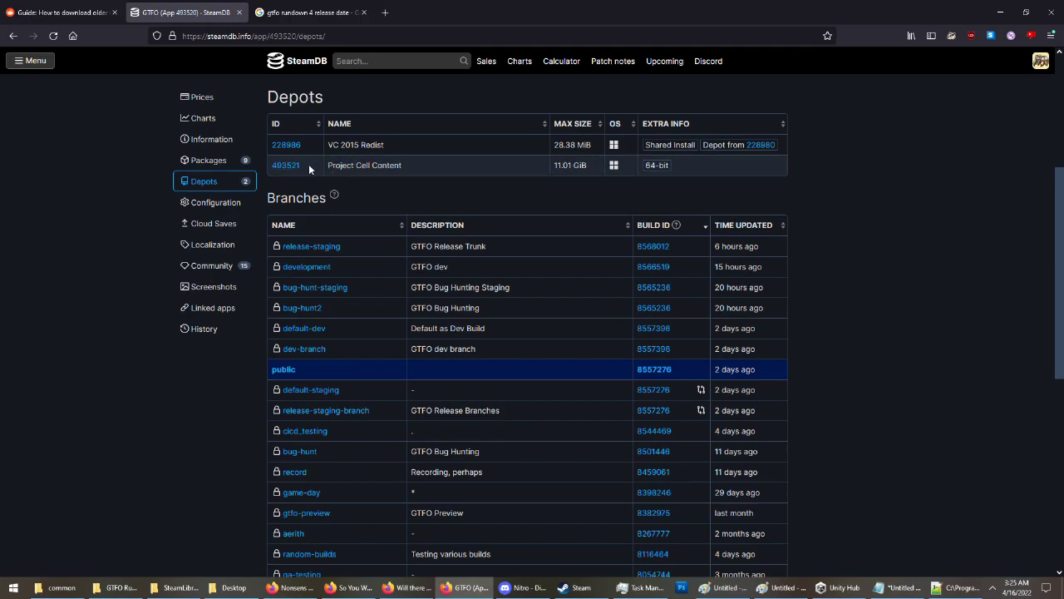
left_click_drag(270, 166, 323, 174)
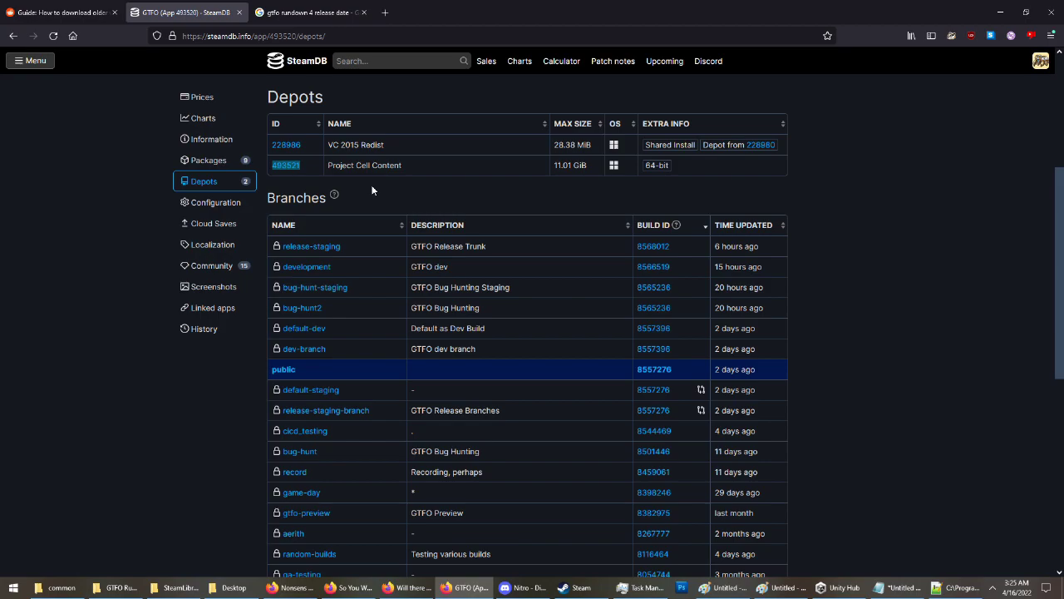
Open the Project Cell Content depot and browse its list of previously seen manifests.
left_click(314, 170)
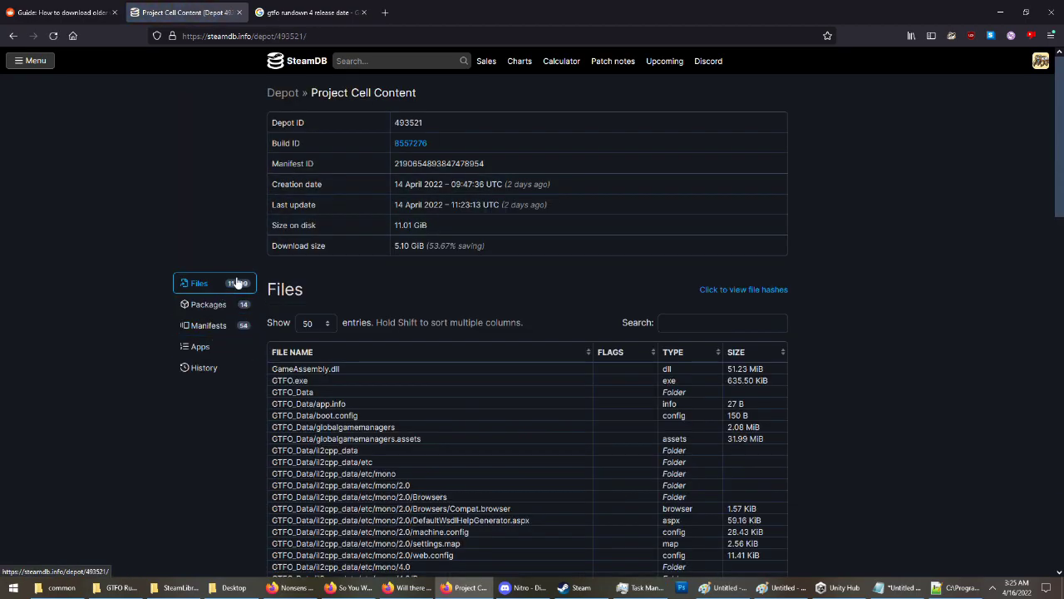
scroll(249, 279, "down", 2)
left_click(213, 218)
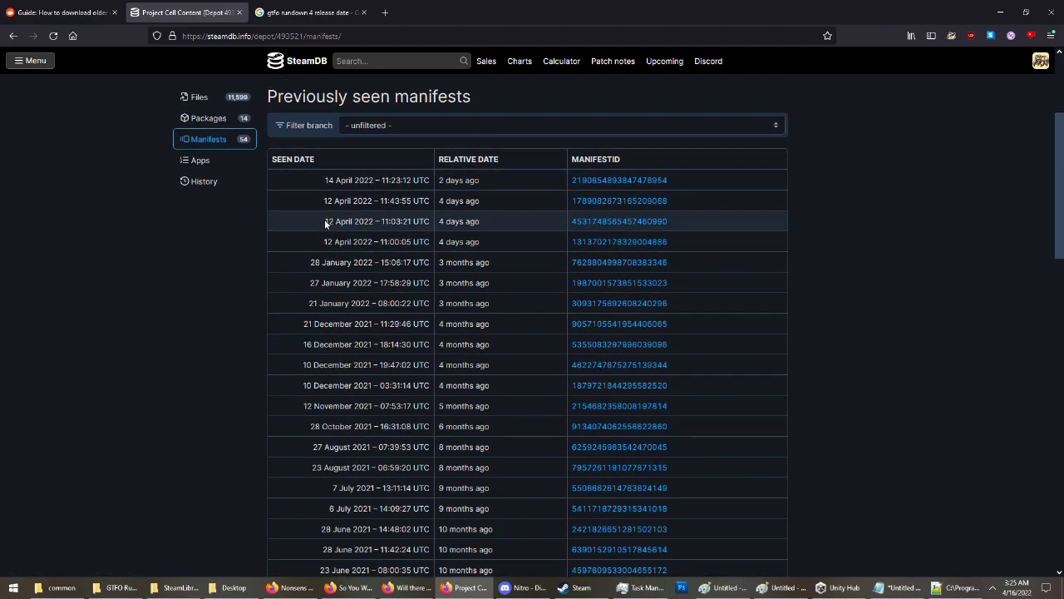
scroll(332, 210, "down", 10)
scroll(330, 211, "down", 5)
scroll(330, 209, "up", 12)
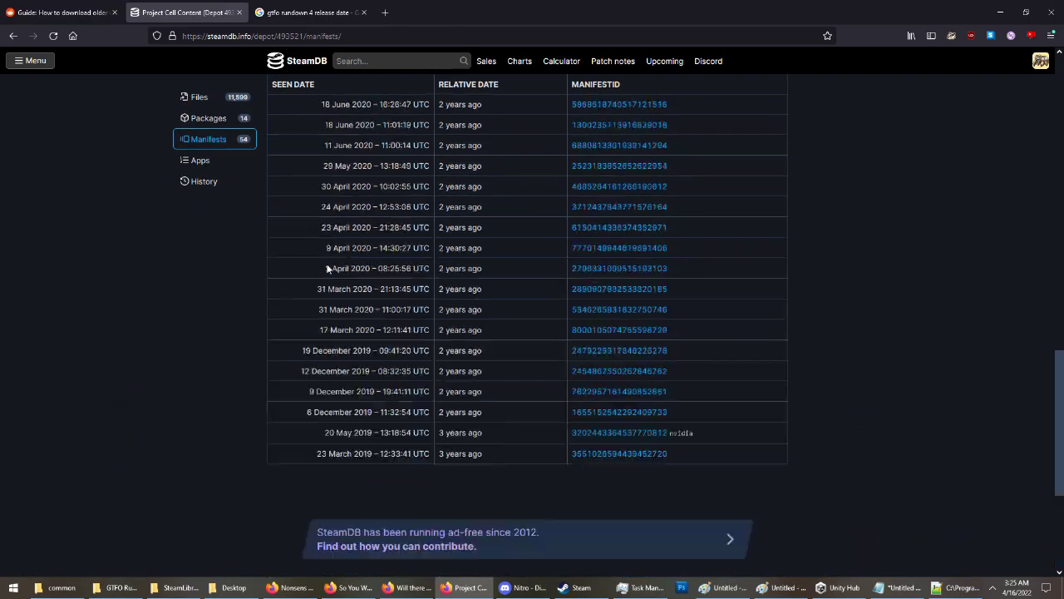
scroll(326, 274, "up", 2)
scroll(327, 275, "down", 4)
scroll(327, 270, "up", 1)
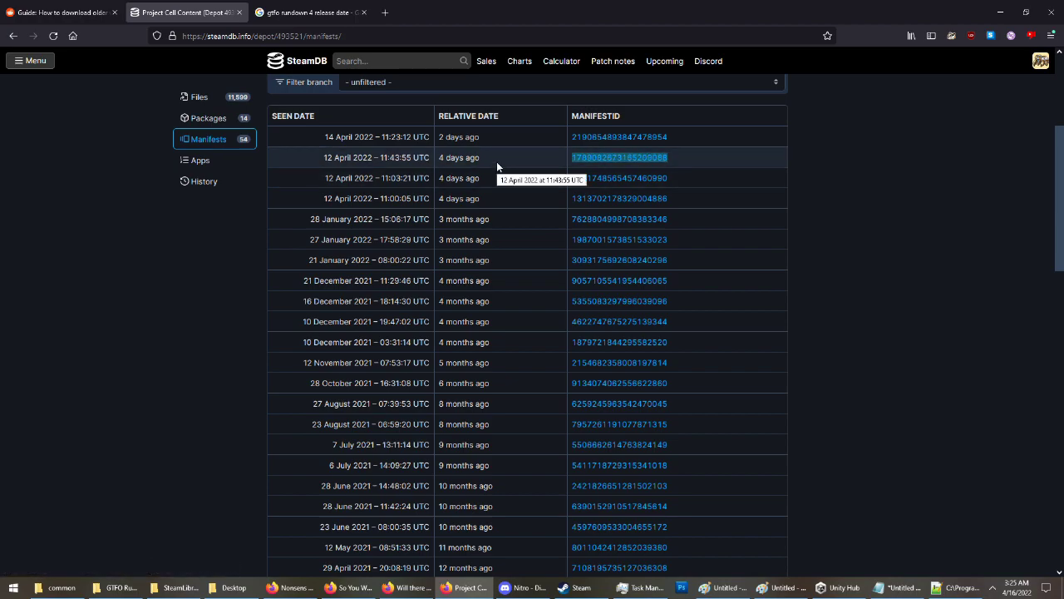
Highlight the manifest ID seen on 12 April 2022 at 11:00:05 UTC and check the clipboard history for the download command.
left_click(837, 198)
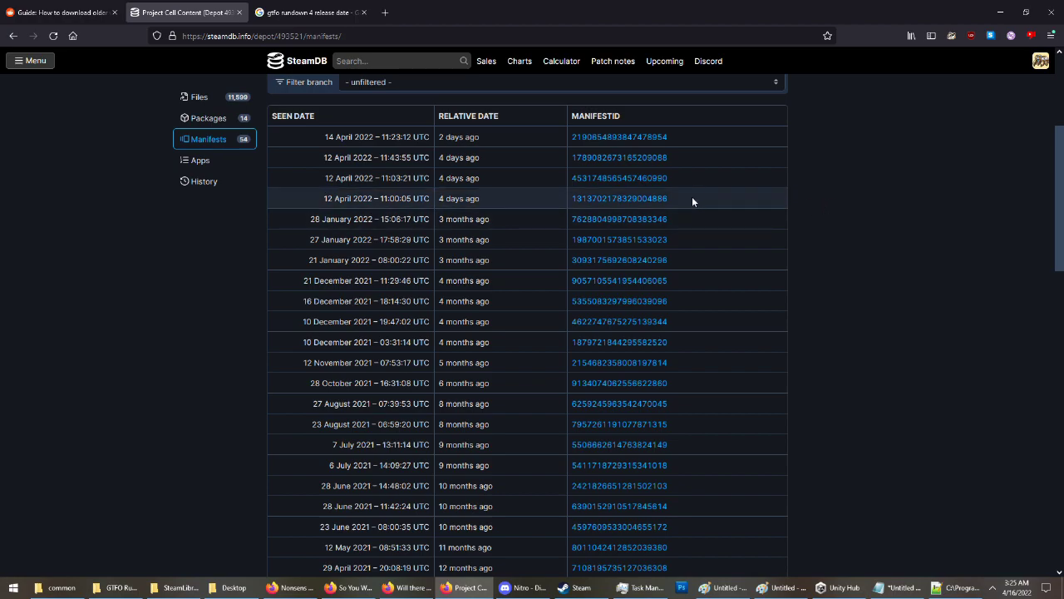
left_click_drag(691, 198, 566, 198)
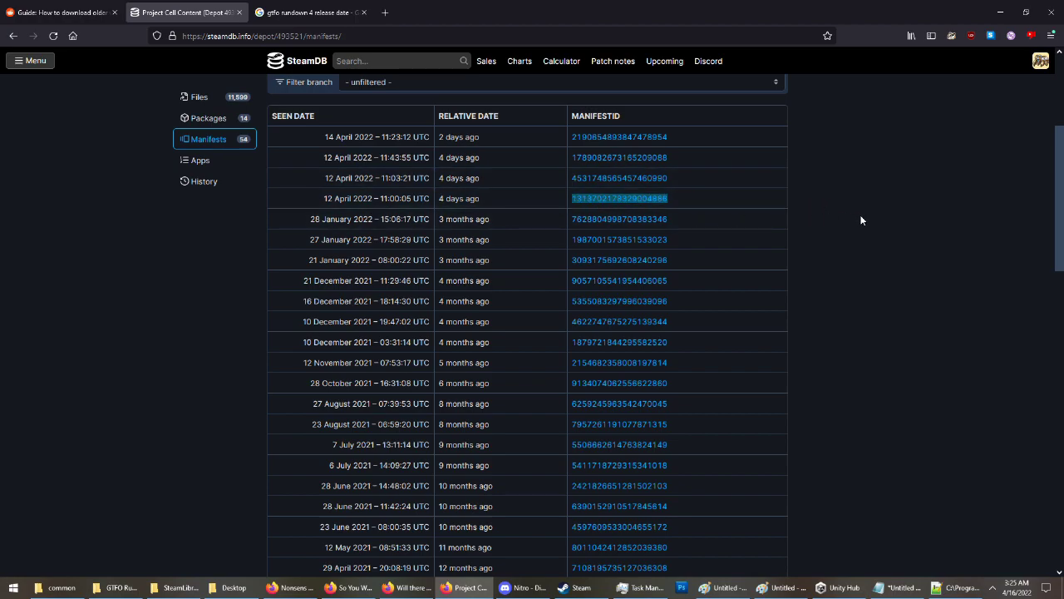
key("super+v")
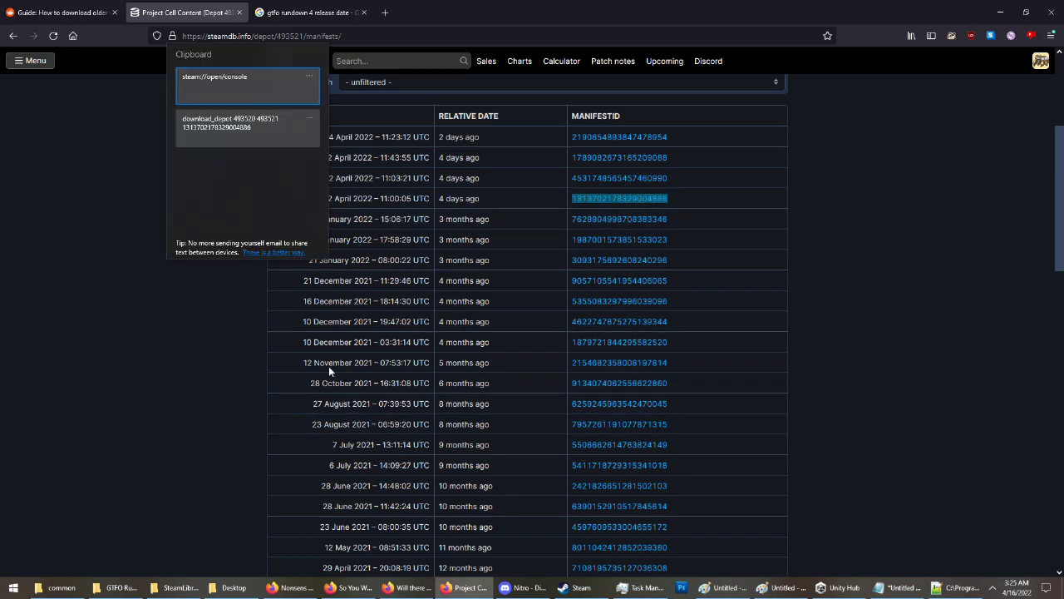
key("Escape")
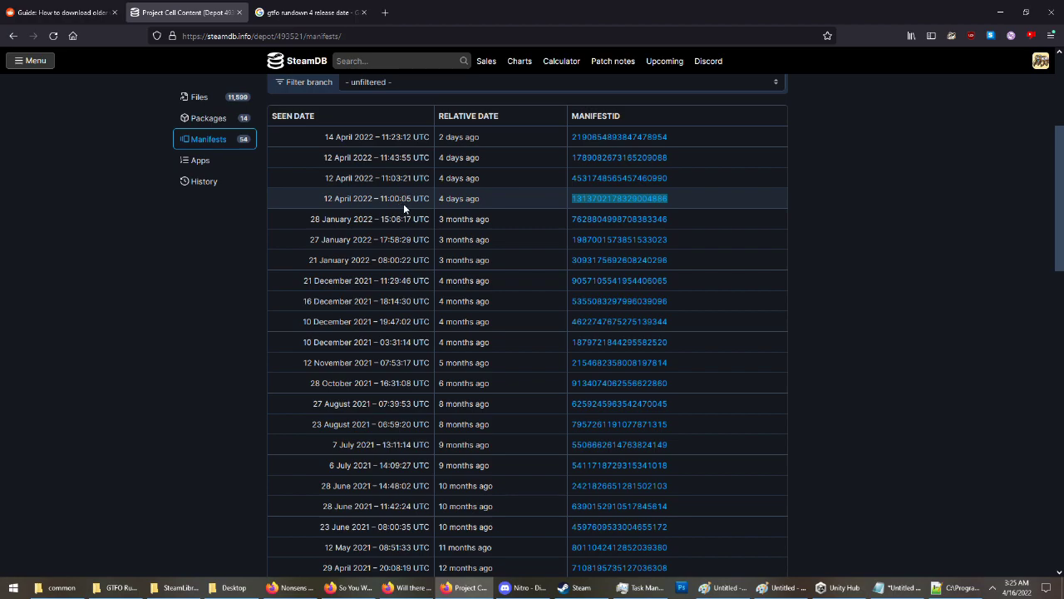
left_click(915, 237)
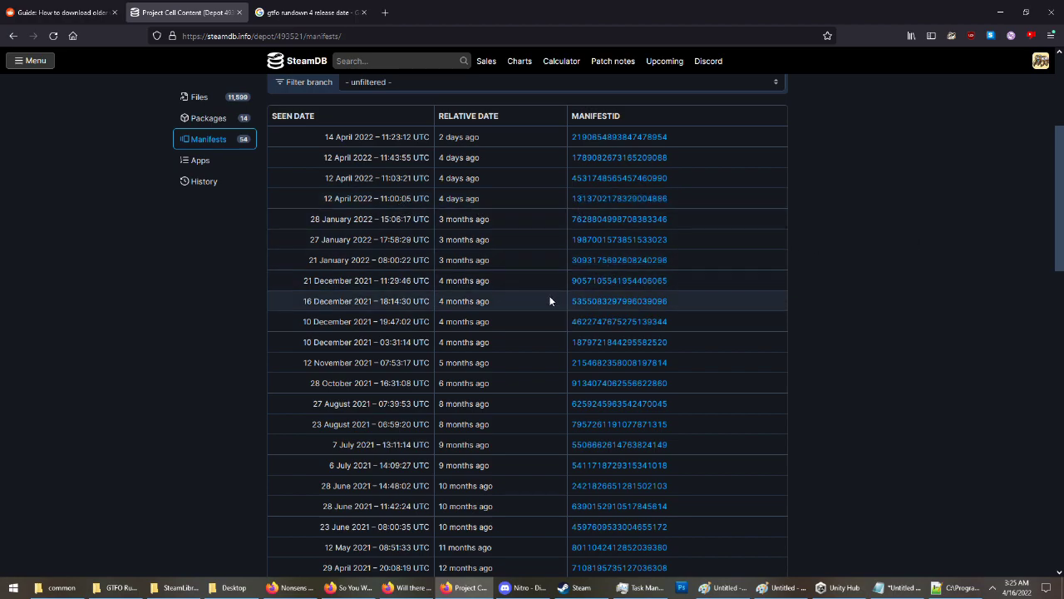
Run steam://open/console from the Windows Run dialog and maximize the Steam console window.
key("super+r")
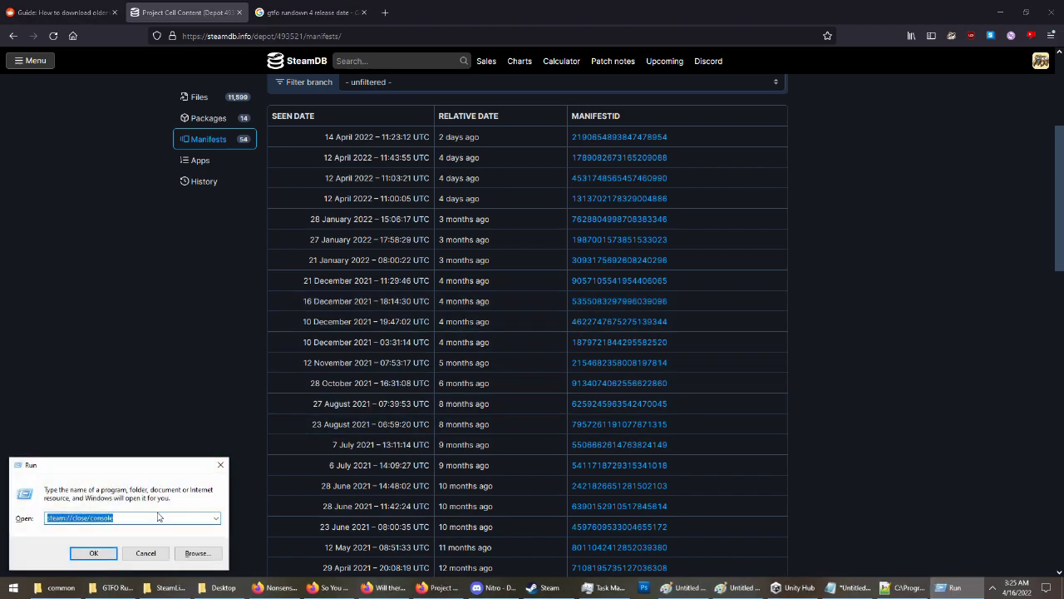
key("super+v")
left_click(141, 342)
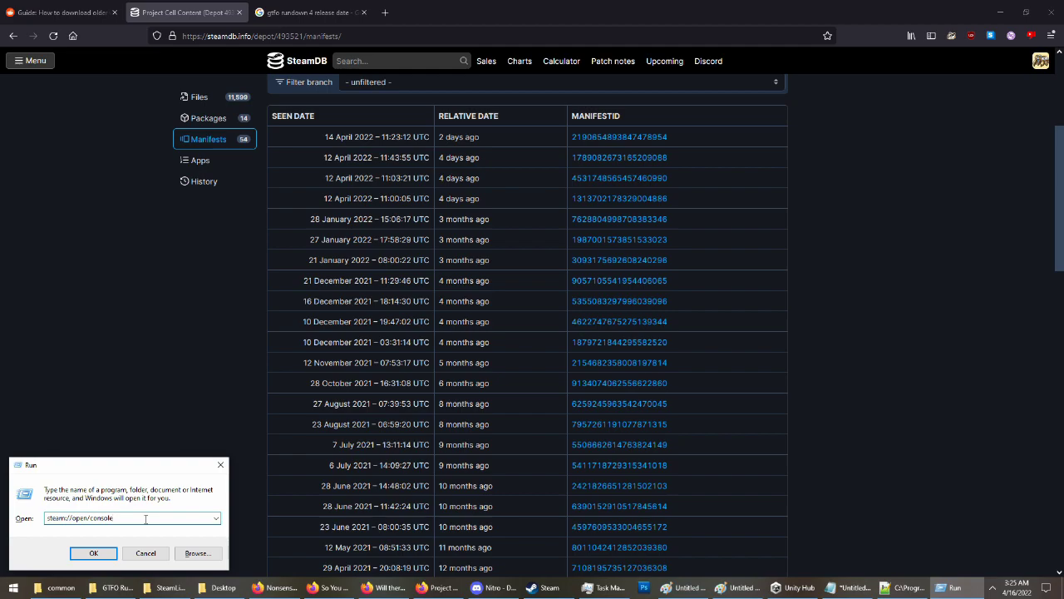
key("Return")
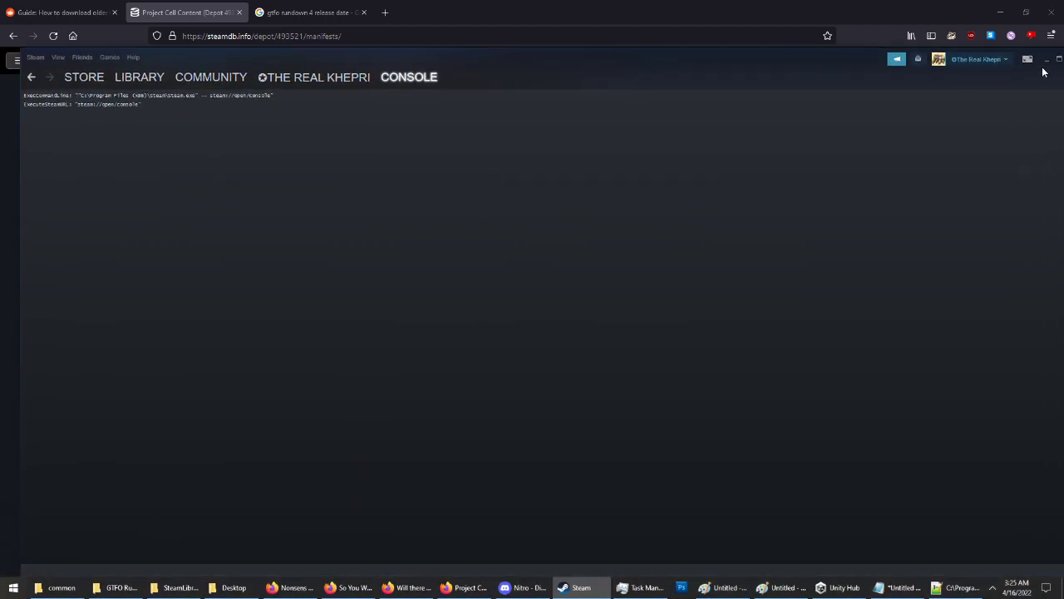
left_click(1059, 59)
left_click(214, 86)
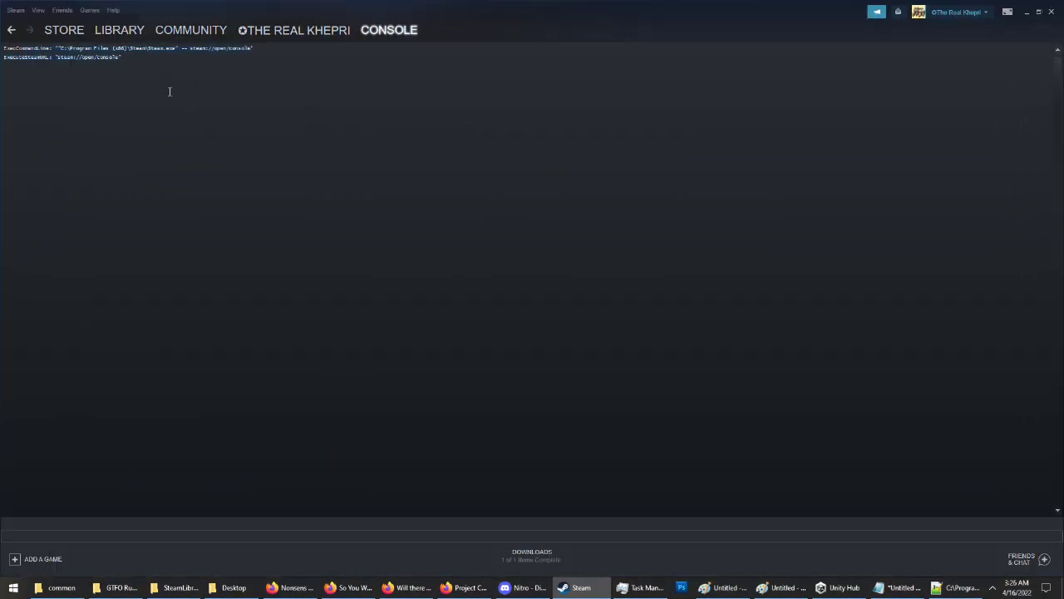
left_click(169, 536)
key("super+v")
left_click(94, 420)
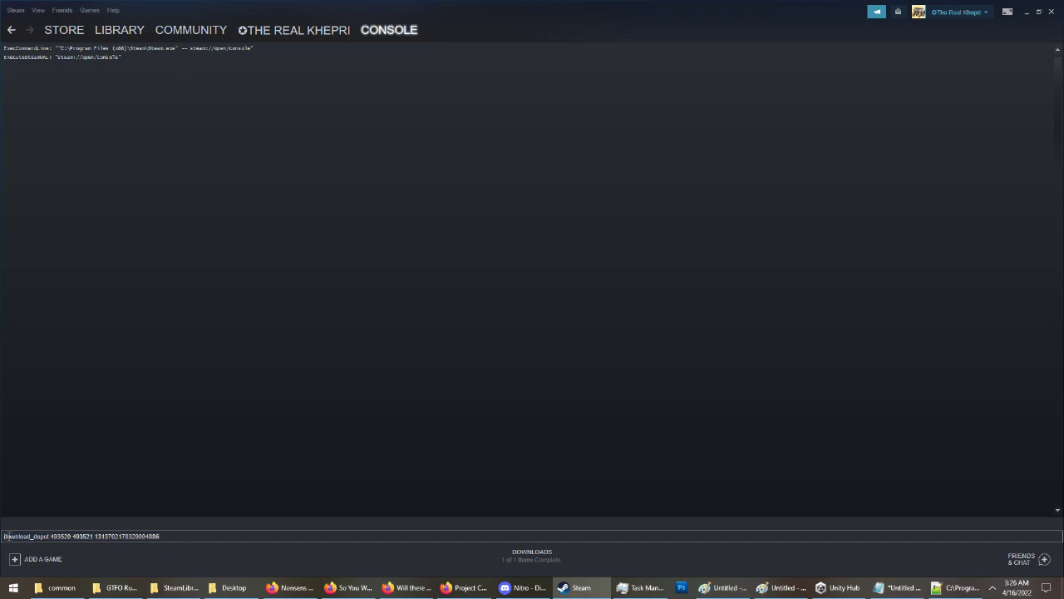
left_click_drag(7, 536, 90, 537)
left_click(53, 536)
left_click_drag(96, 536, 178, 537)
left_click(177, 536)
Return to the SteamDB manifest list and highlight the 22 October 2020 11:03:25 UTC entry and its manifest ID.
left_click(580, 587)
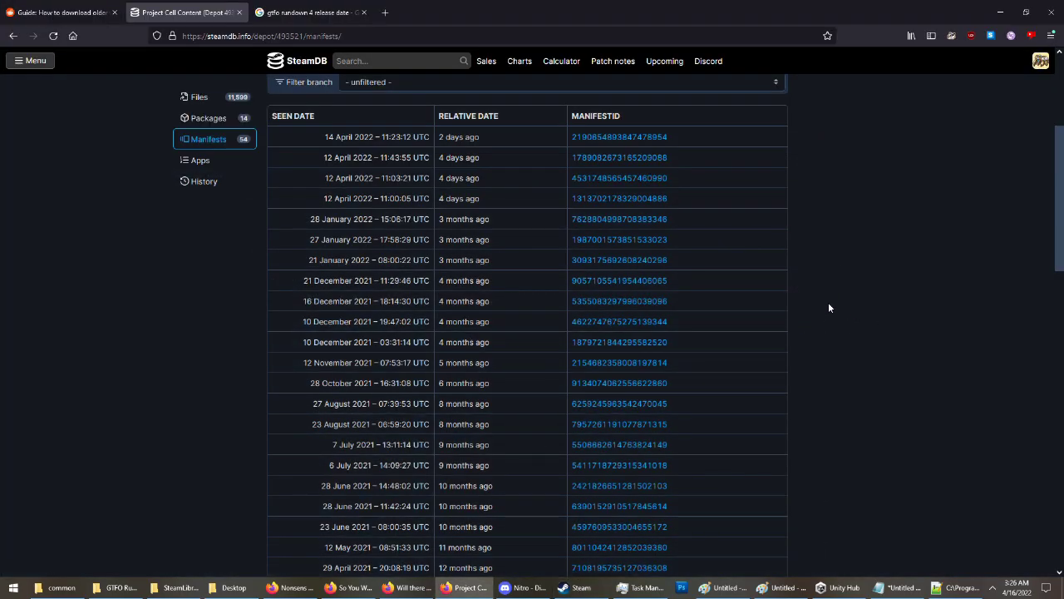
scroll(814, 318, "down", 3)
left_click_drag(738, 361, 578, 362)
left_click(798, 361)
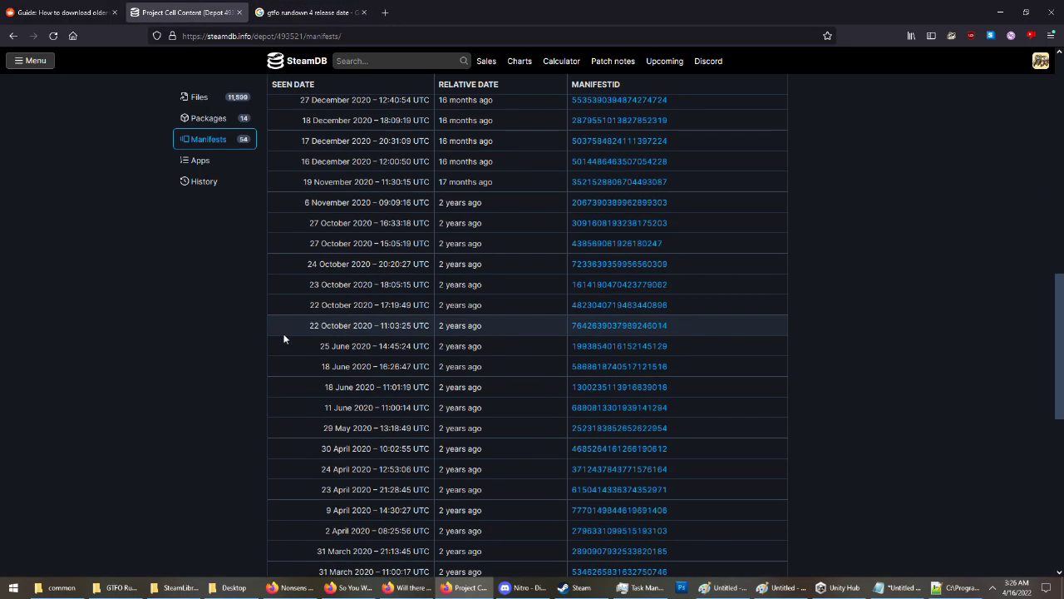
scroll(285, 333, "up", 3)
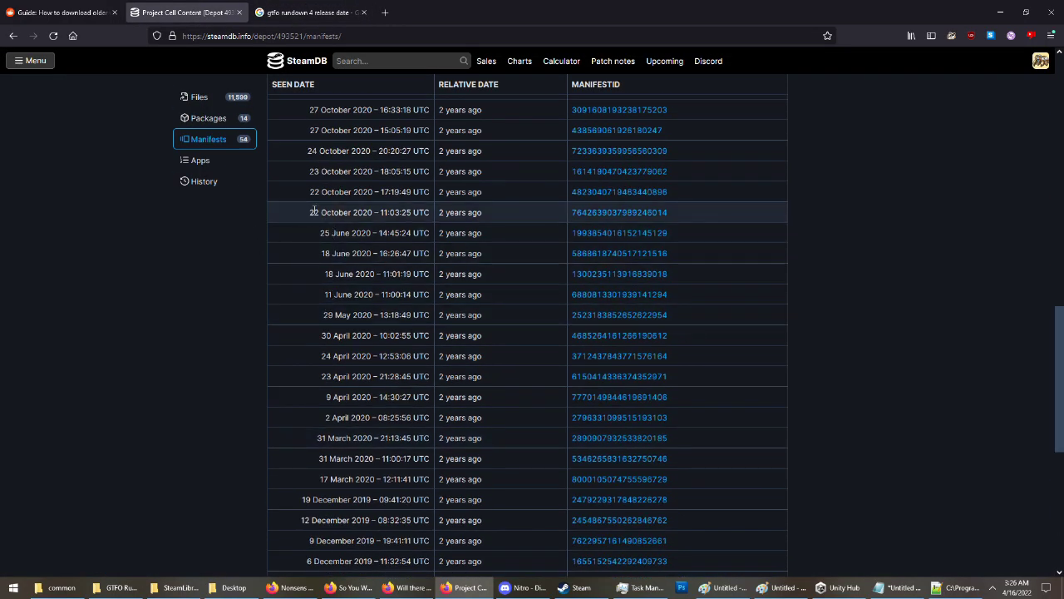
left_click_drag(314, 210, 705, 215)
double_click(577, 213)
left_click(900, 306)
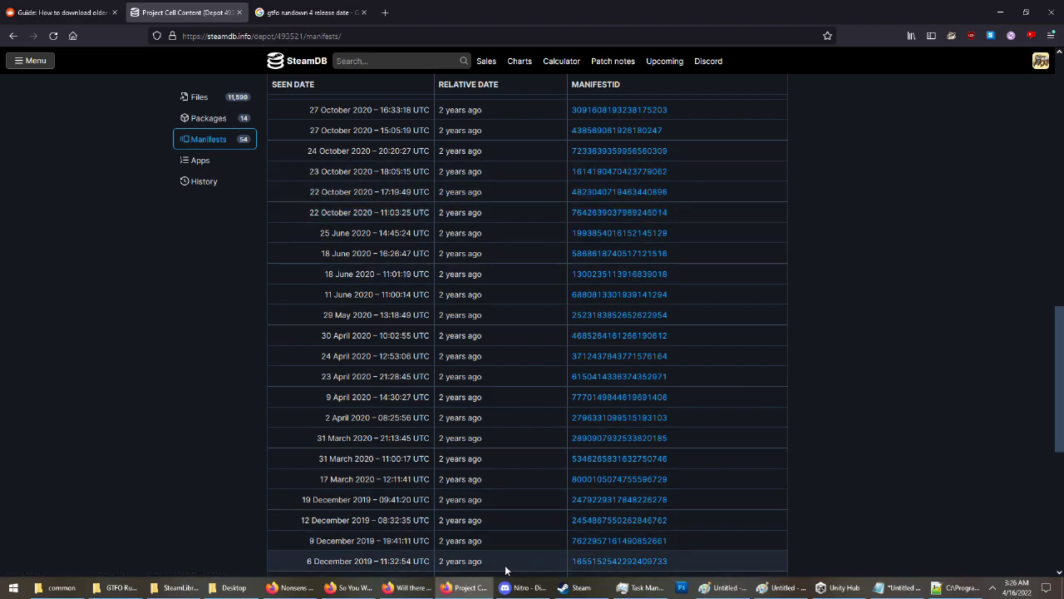
Switch to Steam, run the prepared depot download command and minimize the console once the download has started.
left_click(576, 587)
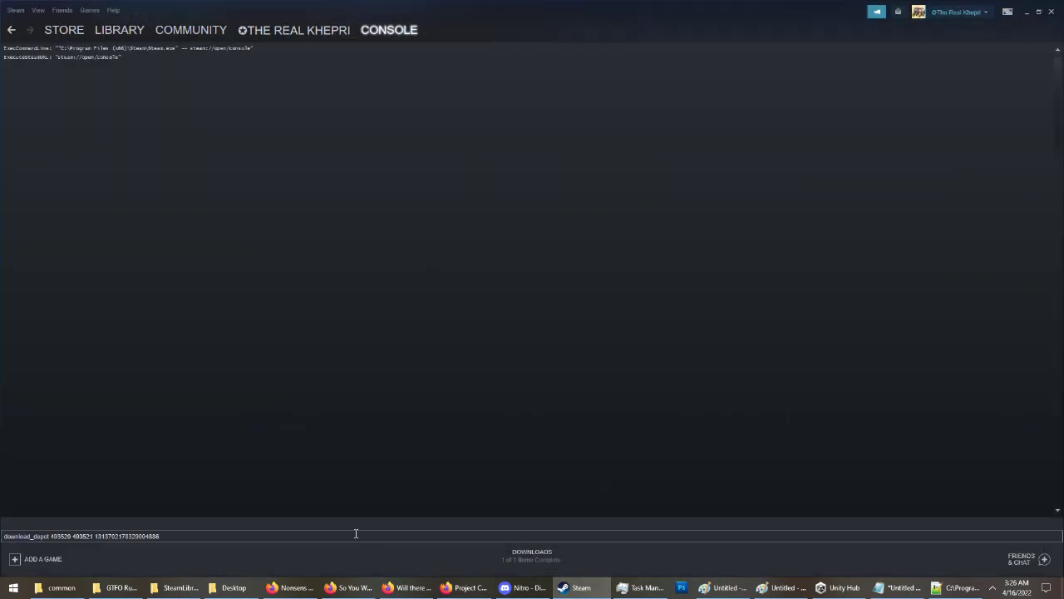
key("Return")
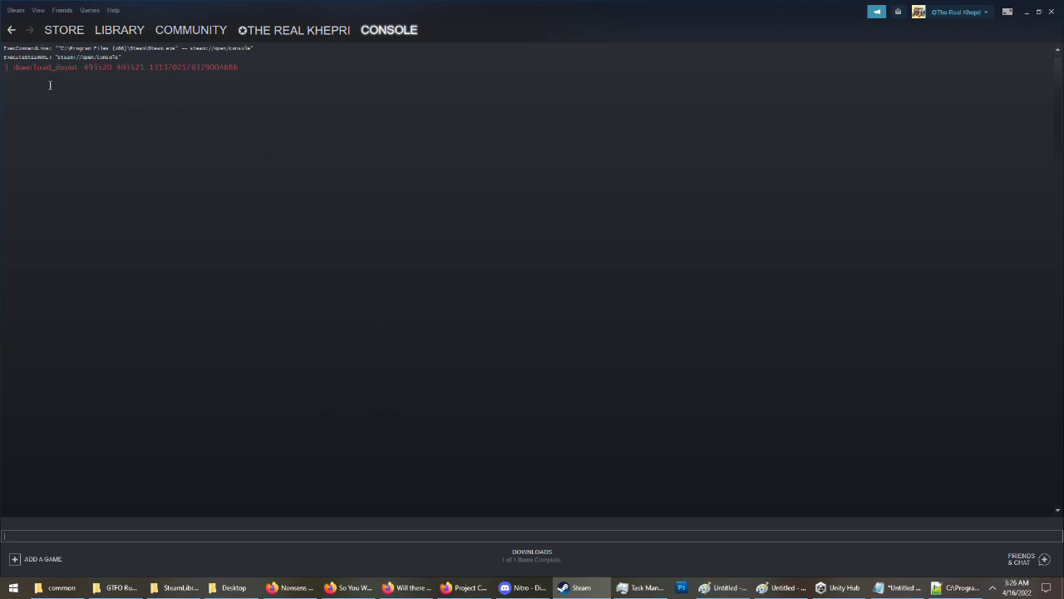
left_click_drag(2, 77, 119, 74)
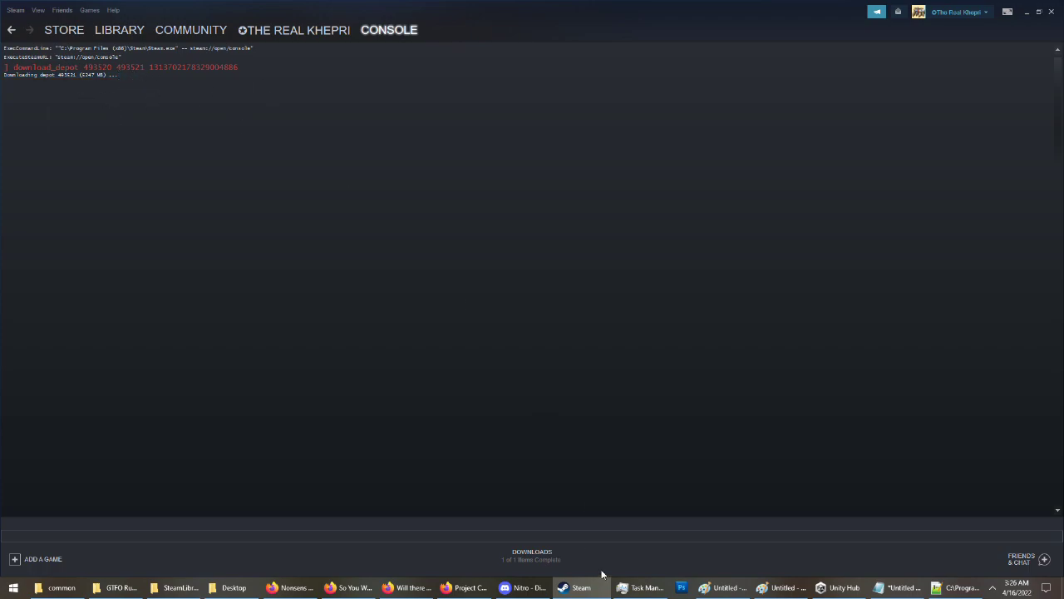
mouse_move(601, 591)
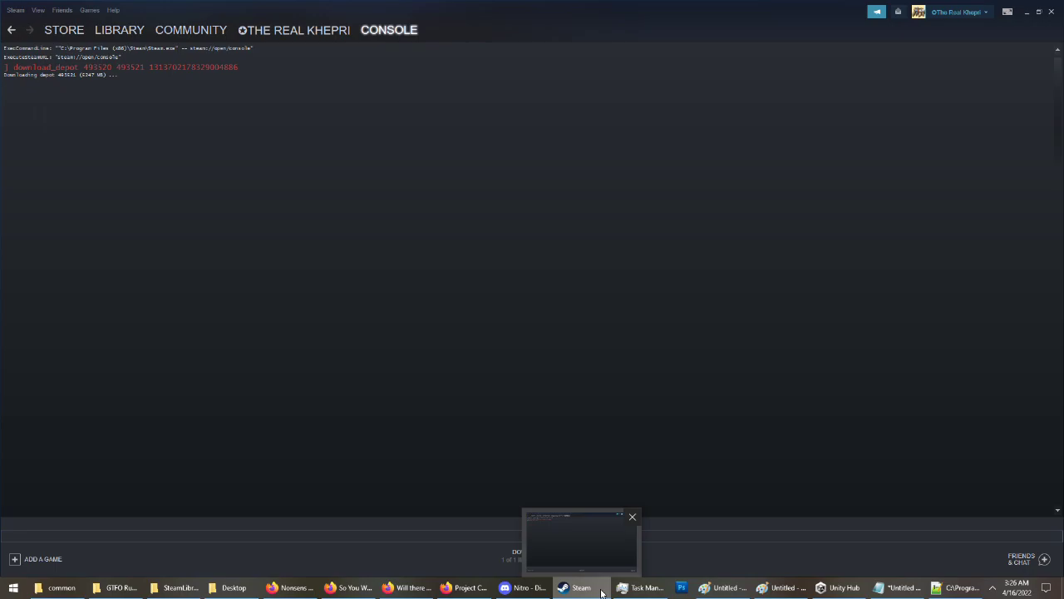
left_click(601, 590)
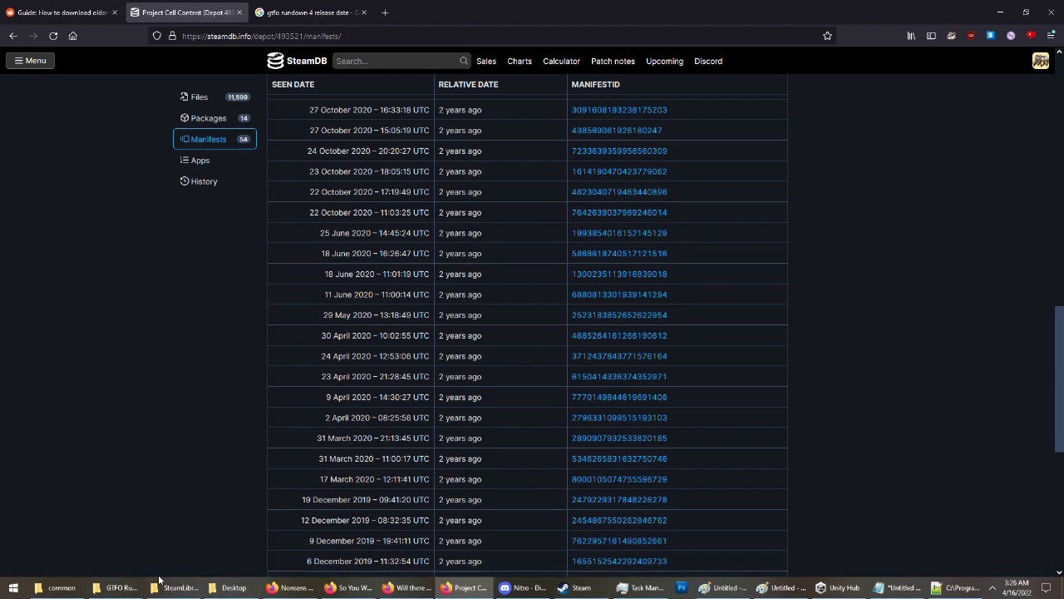
Bring up the GTFO Rundowns, SteamLibrary and common folder windows and show the context options for GTFO R5.7z in common.
mouse_move(254, 592)
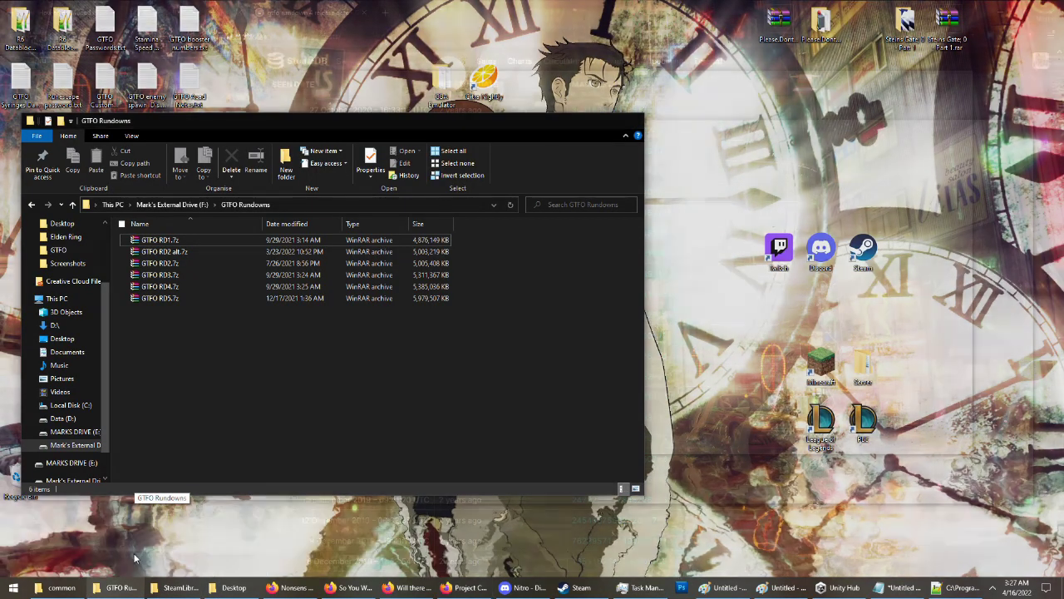
left_click(133, 561)
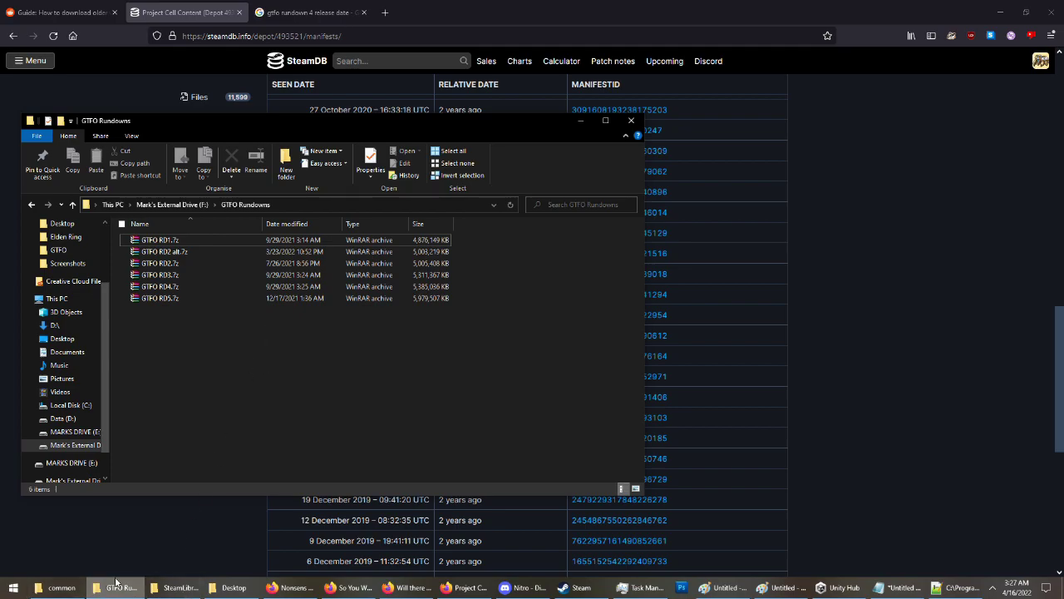
left_click(177, 590)
left_click(61, 587)
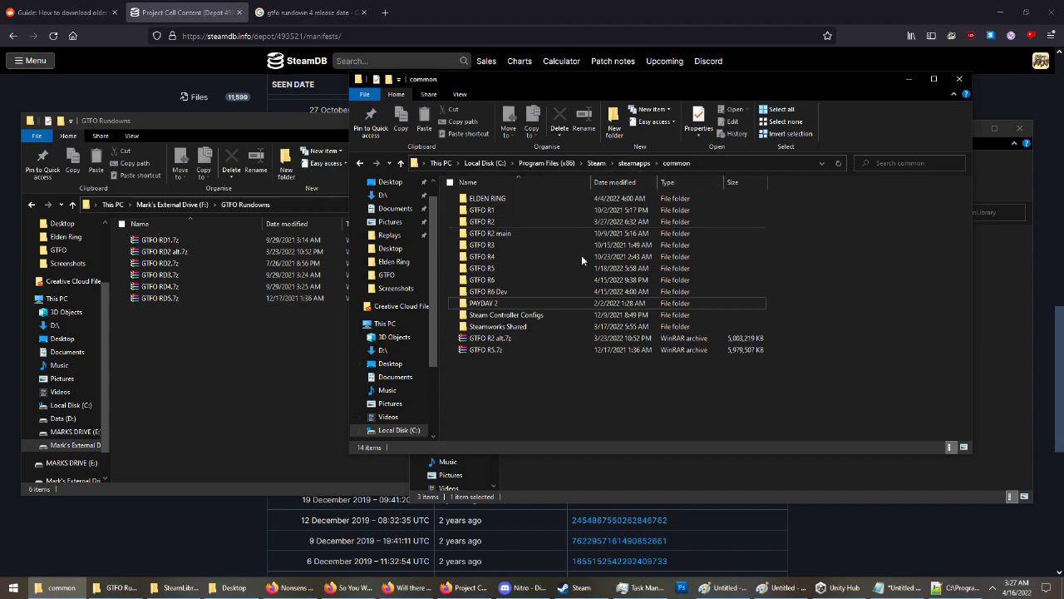
left_click(497, 350)
right_click(499, 353)
left_click(593, 396)
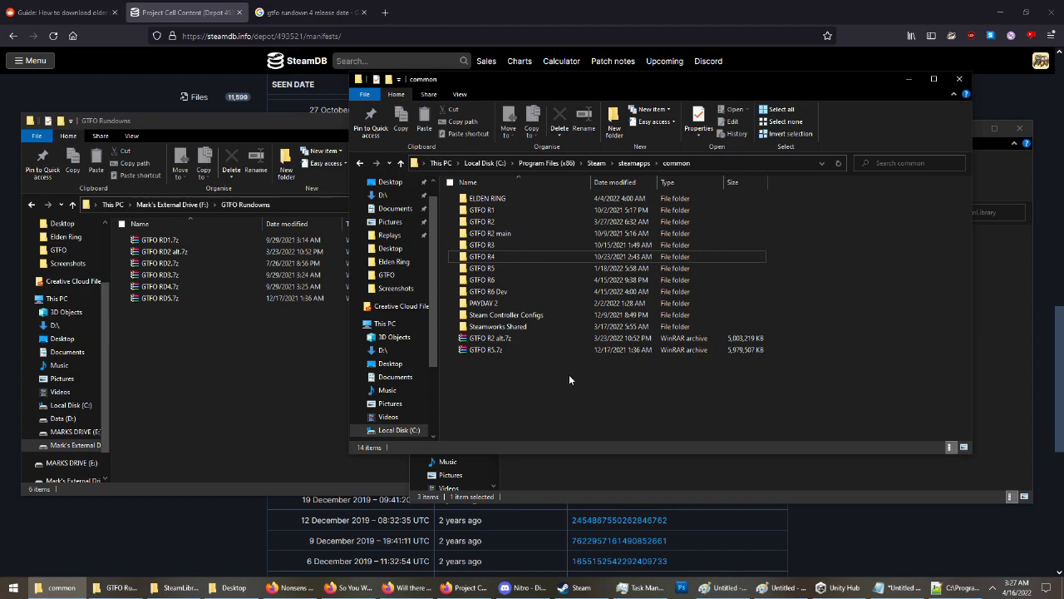
Look inside the GTFO R6 Dev folder, return to common and clear the selection.
left_click(507, 293)
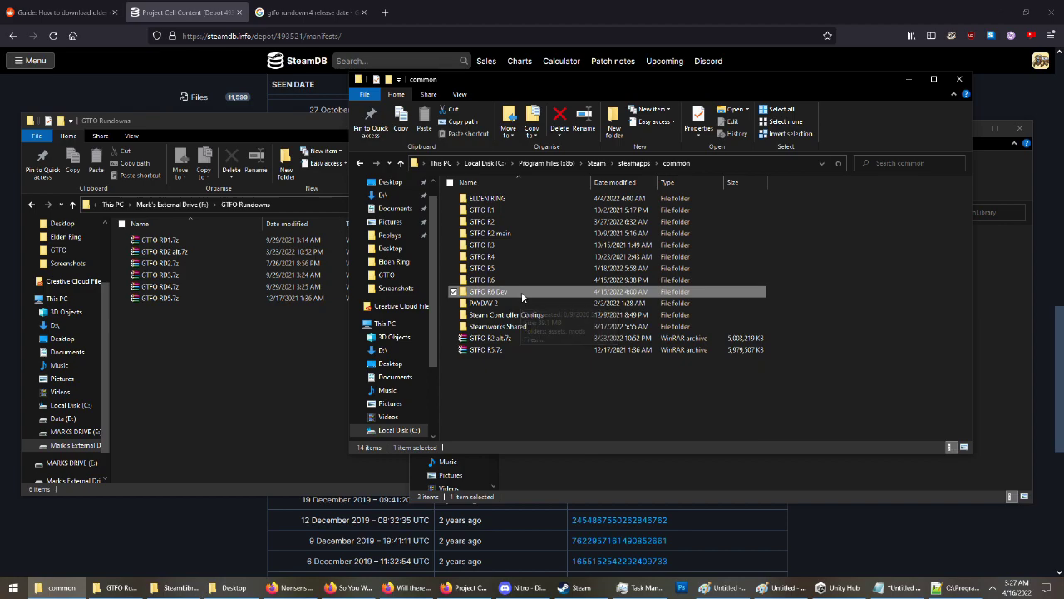
double_click(522, 292)
key("alt+Left")
left_click(534, 405)
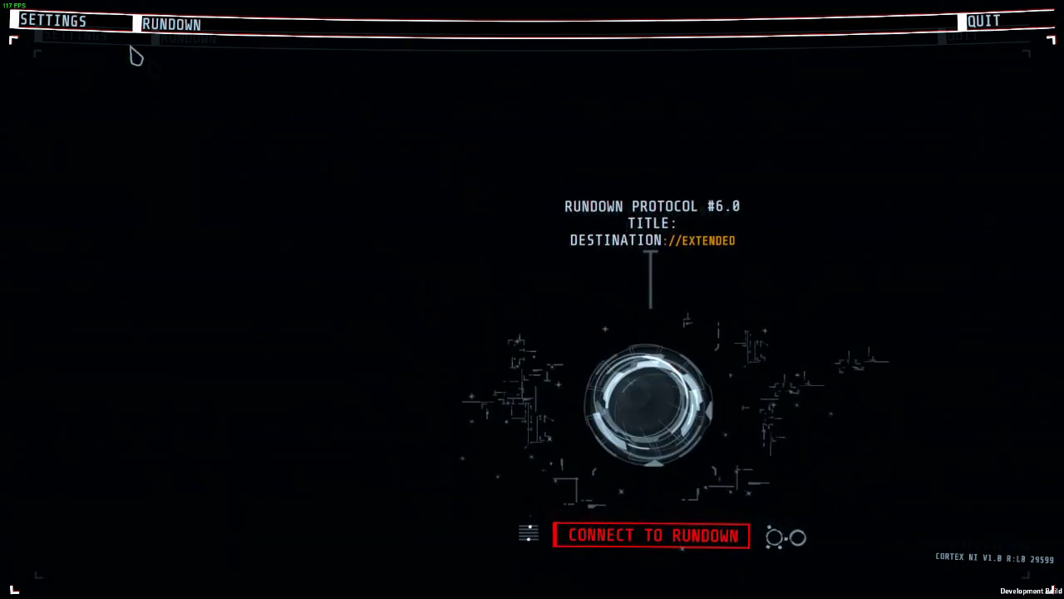
In GTFO's audio settings, set the master volume to 30% and the SFX, music and dialog volumes to 50%.
left_click(116, 23)
left_click(130, 219)
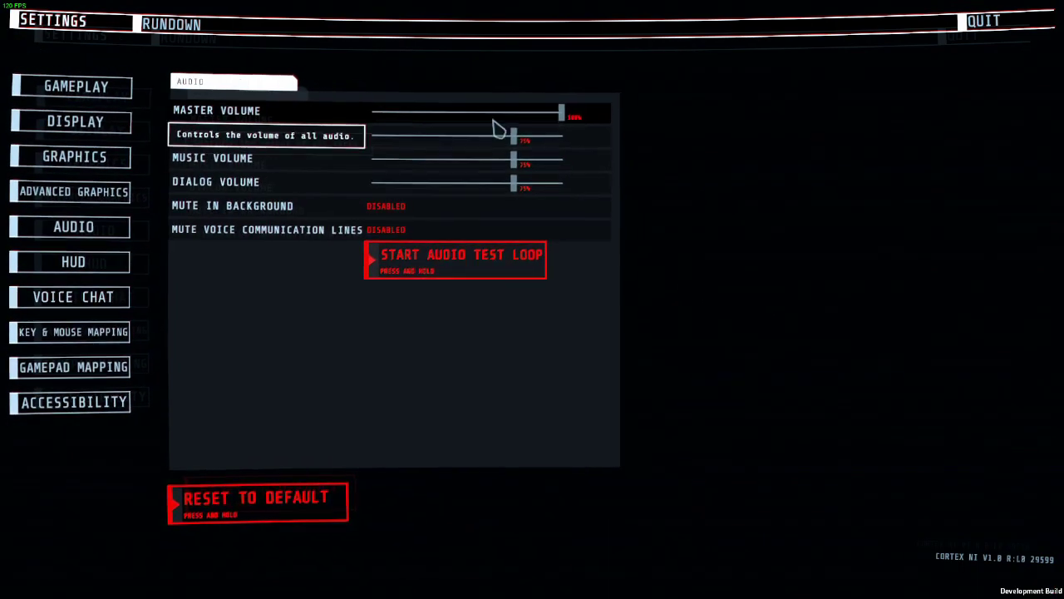
left_click_drag(562, 131, 438, 135)
left_click_drag(503, 149, 473, 197)
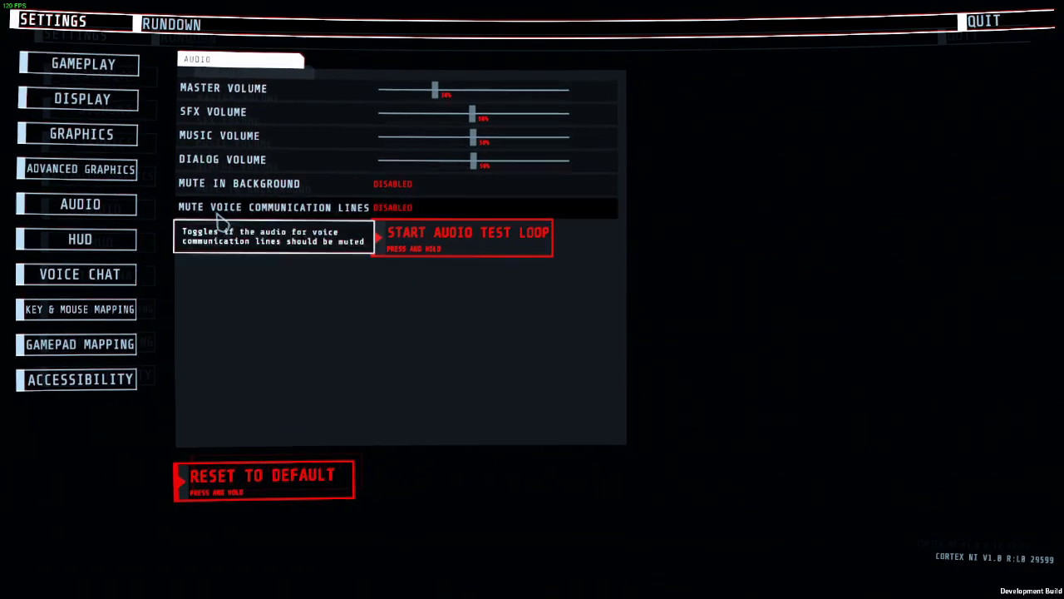
Return to the rundown screen and connect to Rundown Protocol #6.0.
left_click(172, 24)
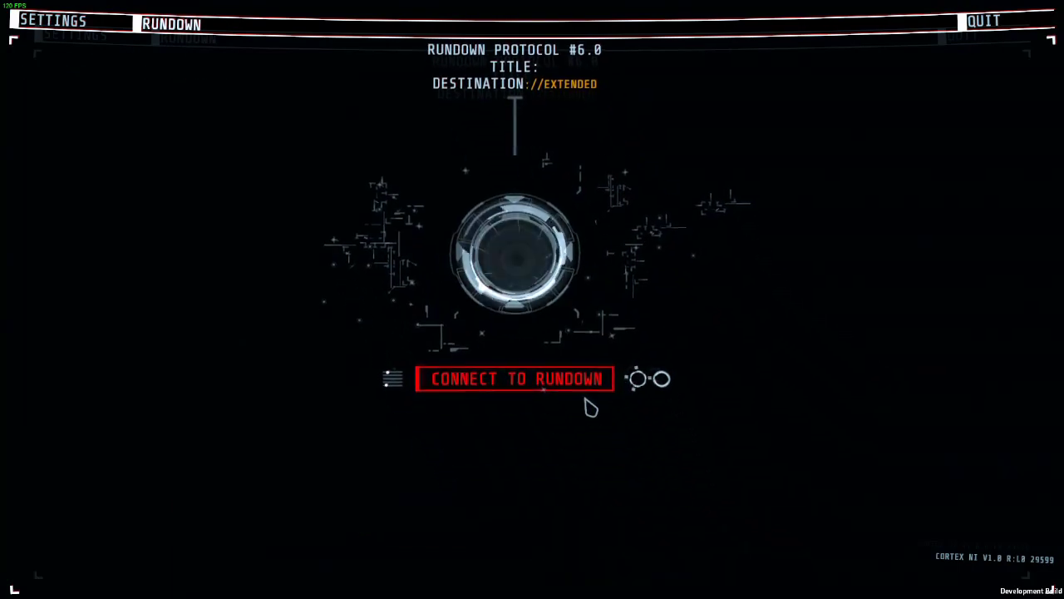
left_click(596, 428)
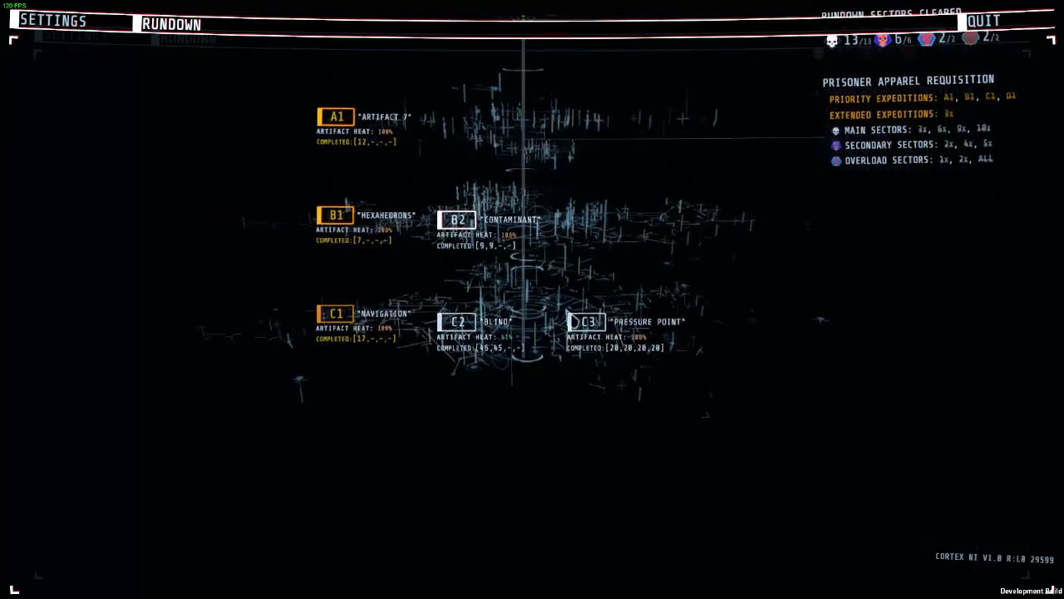
Open and close the developer console, and bring up the development menu with Expedition, Inventory and Multiplayer options.
key("grave")
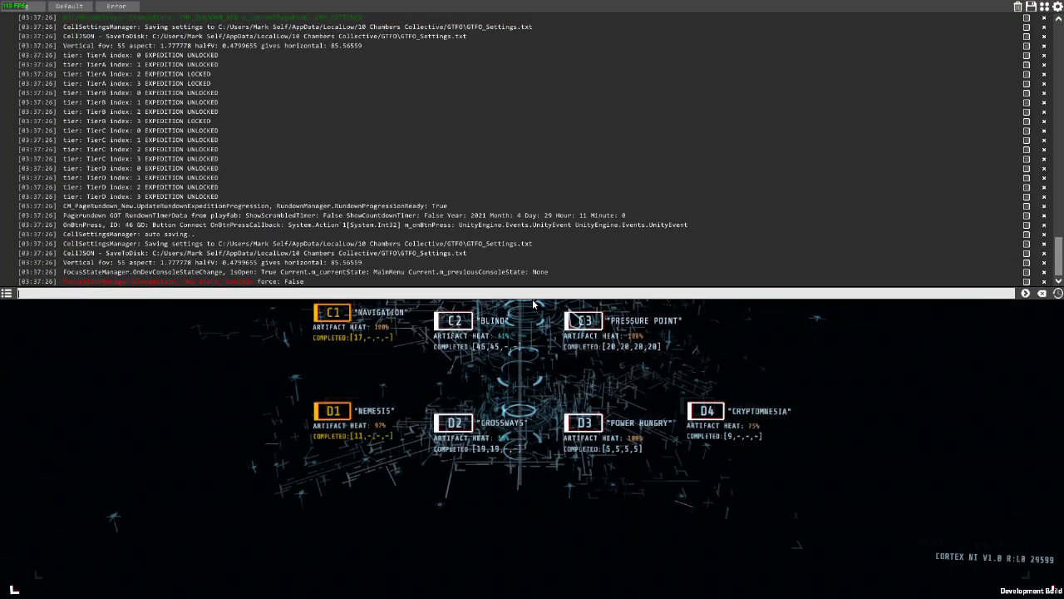
key("grave")
key("F1")
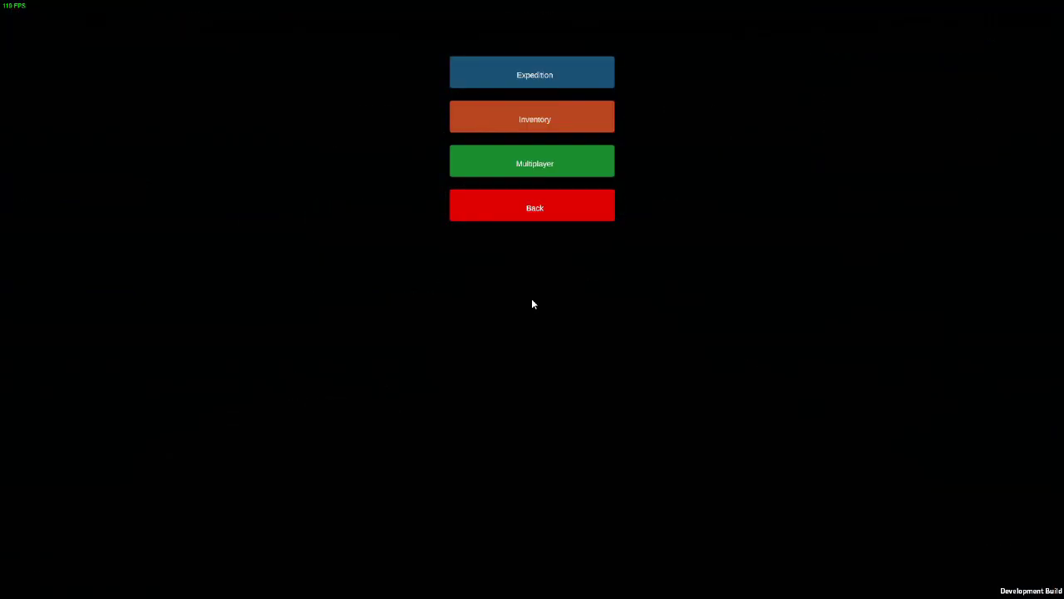
Toggle the development menu on and off, check the developer console's log, and return to the rundown screen.
key("F1")
key("F1")
key("F1")
key("F1")
key("F1")
key("grave")
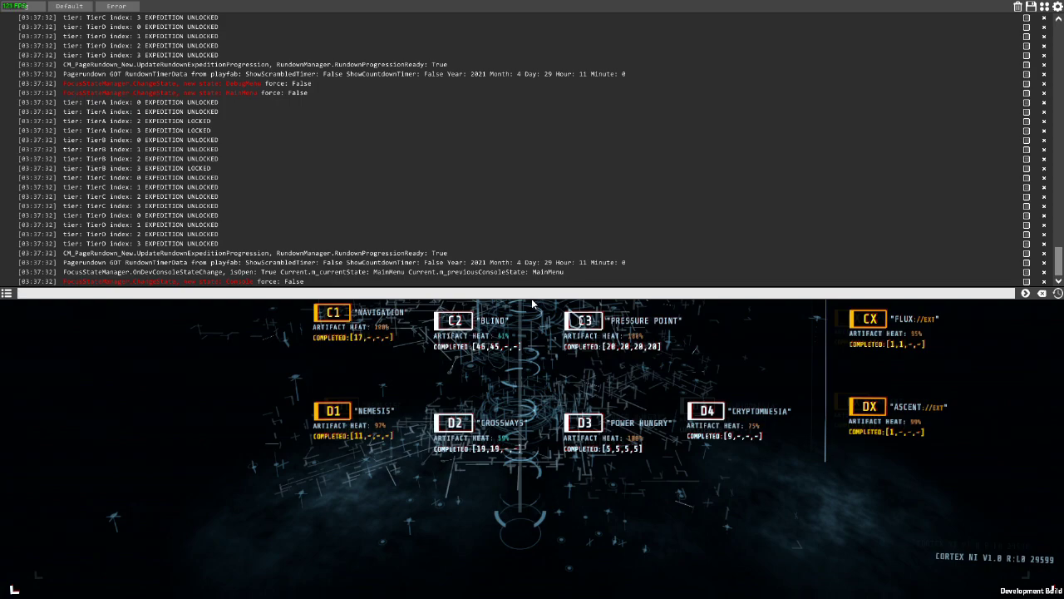
key("grave")
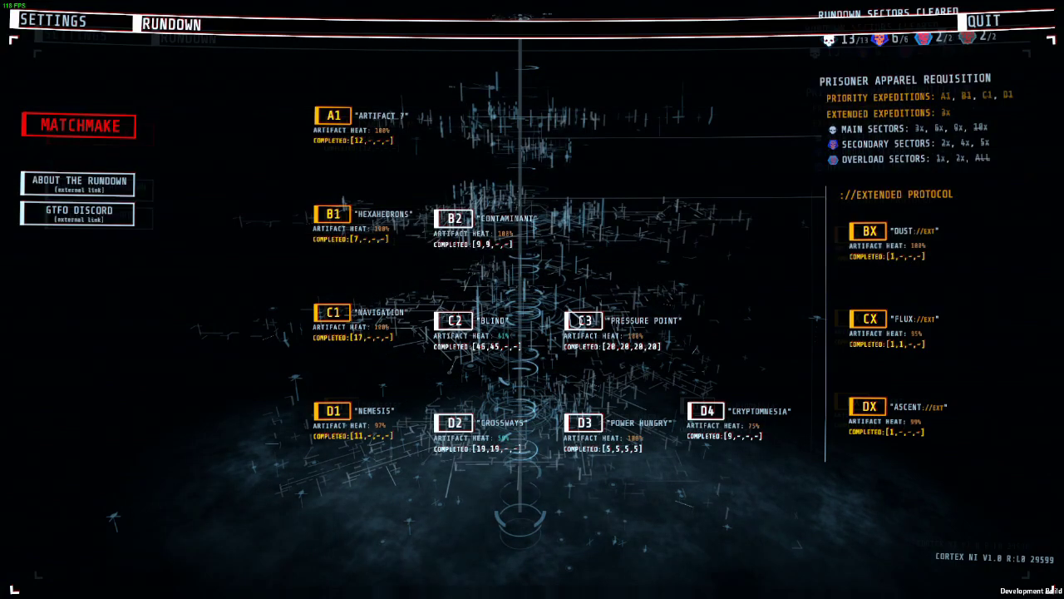
key("F1")
key("F1")
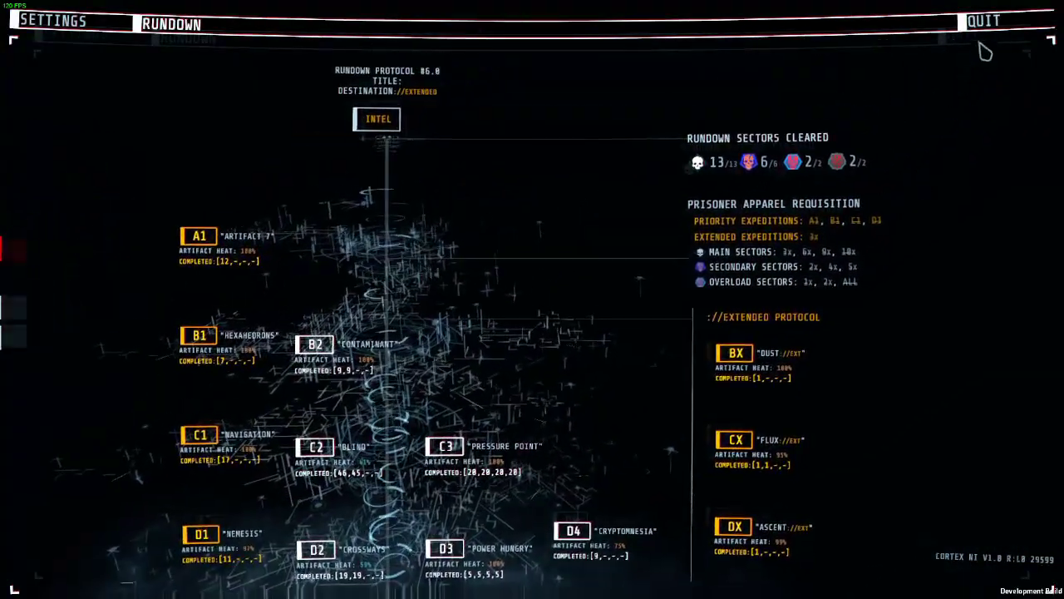
Host a lobby for the DX Ascent expedition, then look over the character's helmet apparel and close the apparel window.
left_click(786, 385)
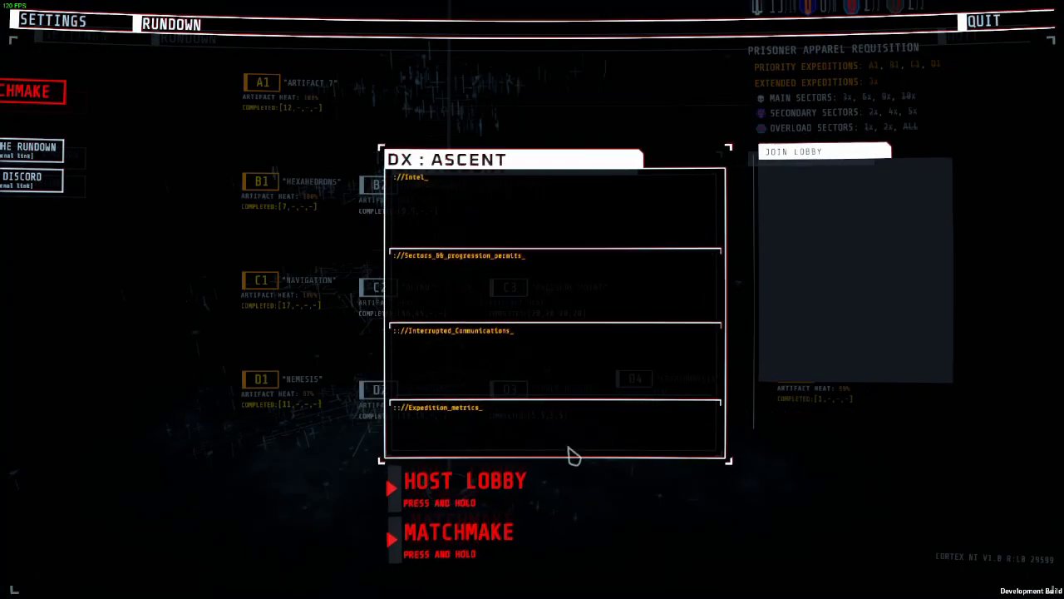
left_click_drag(532, 499, 542, 494)
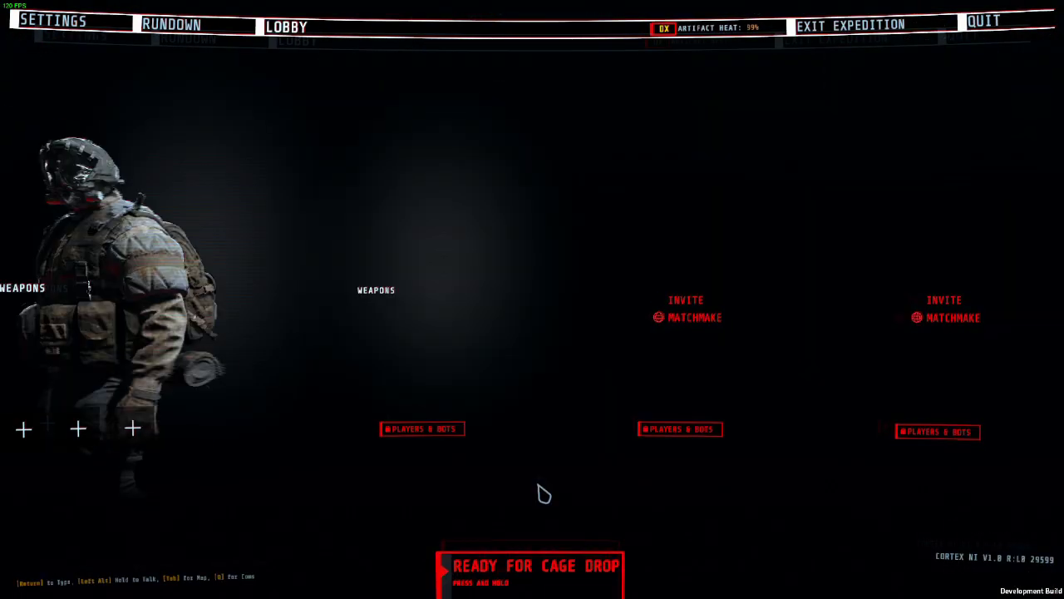
left_click(187, 465)
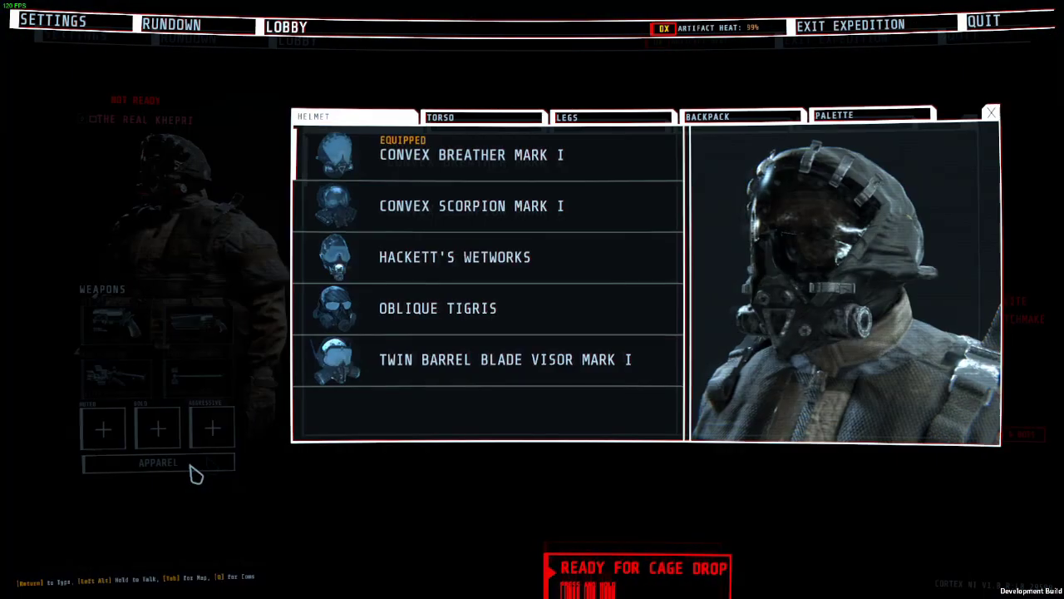
left_click(391, 473)
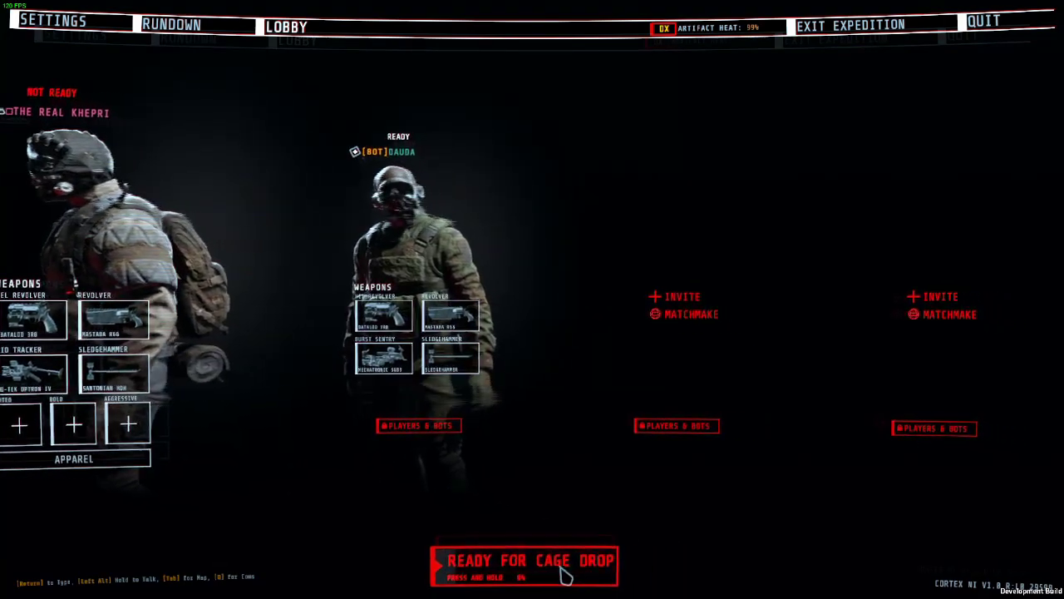
Go back from the lobby to the rundown screen and bring up the prompt for quitting the game.
left_click(183, 36)
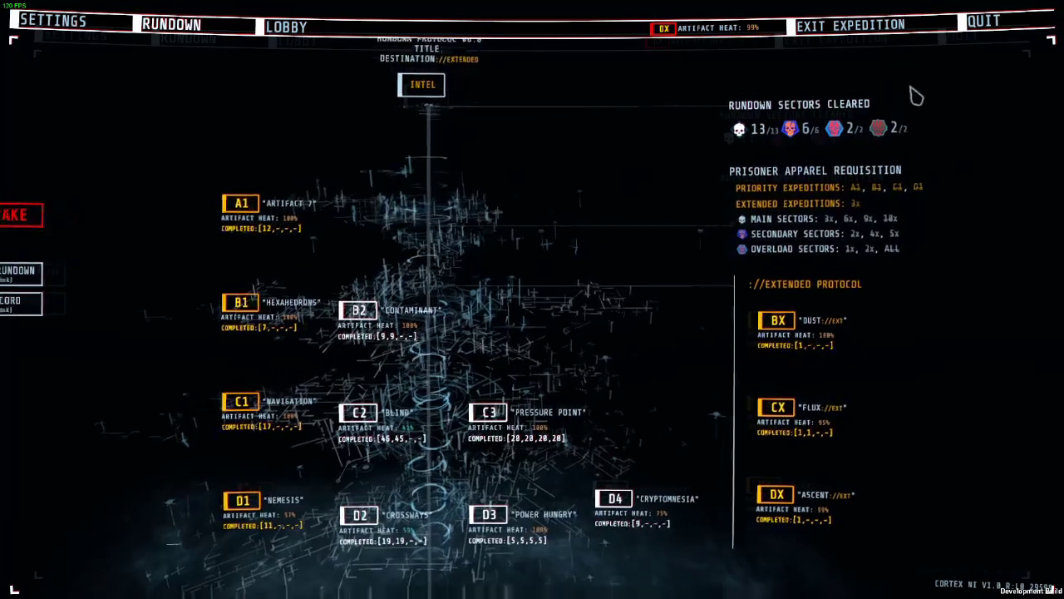
left_click(979, 24)
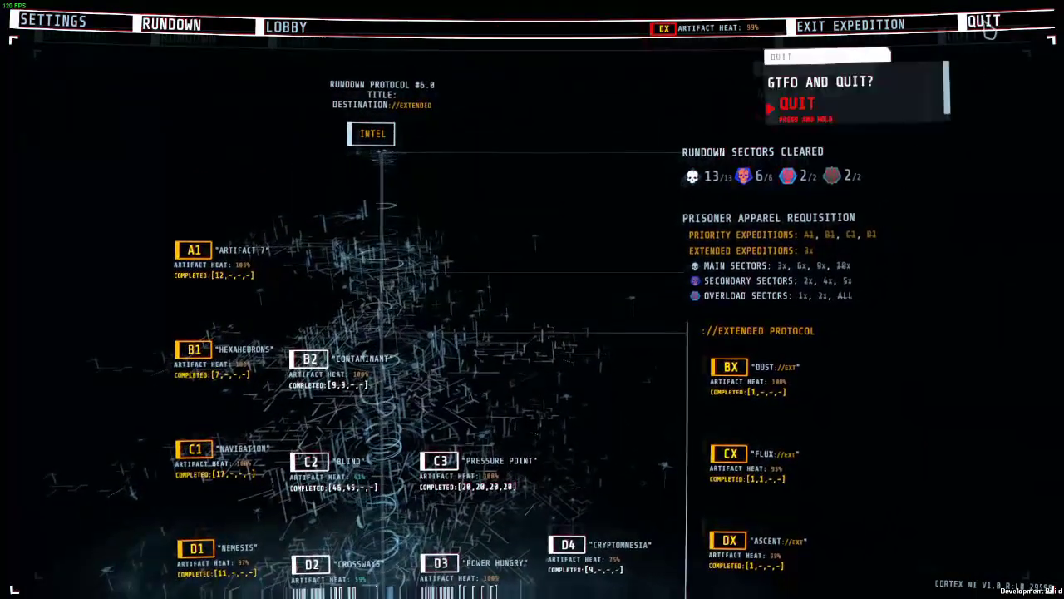